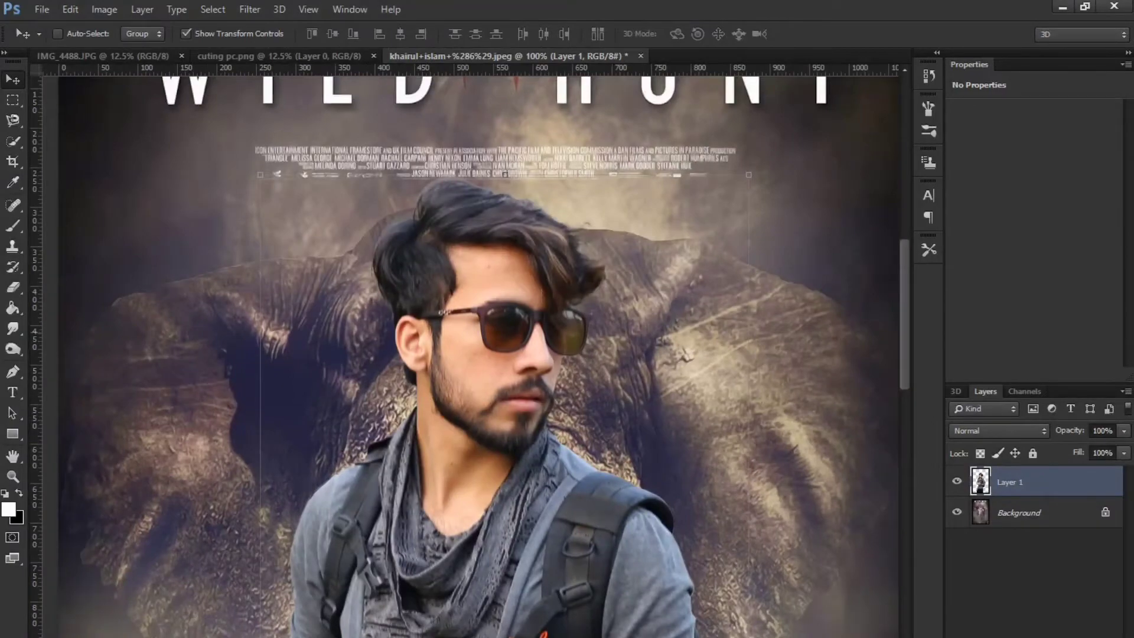
key("ctrl+plus")
key("ctrl+plus")
left_click_drag(607, 246, 467, 344)
scroll(446, 372, "up", 2)
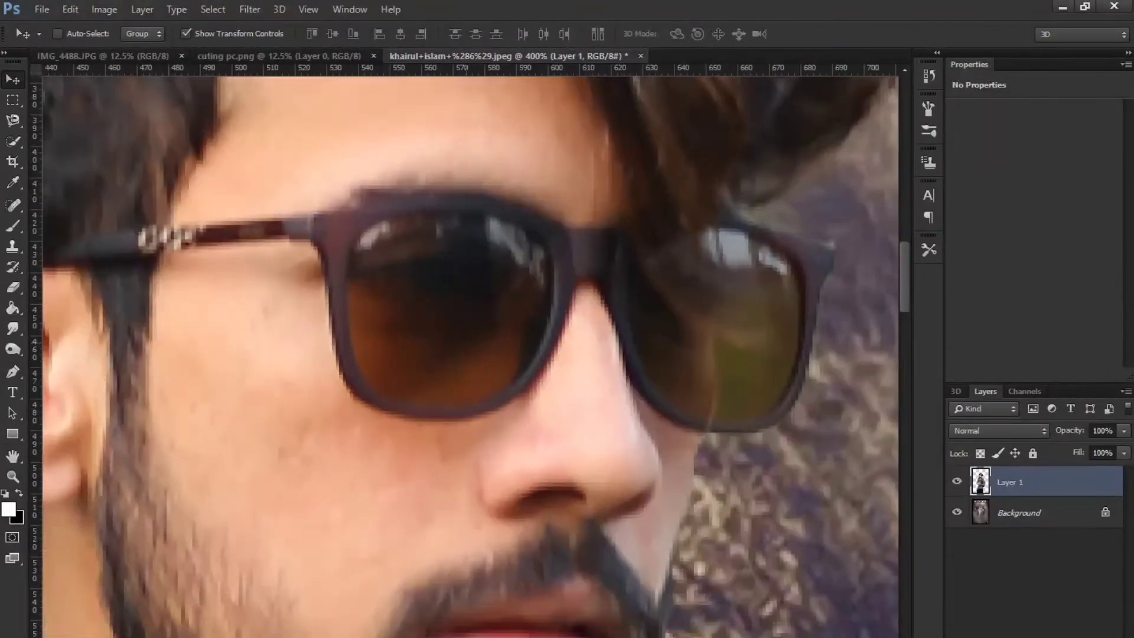
key("l")
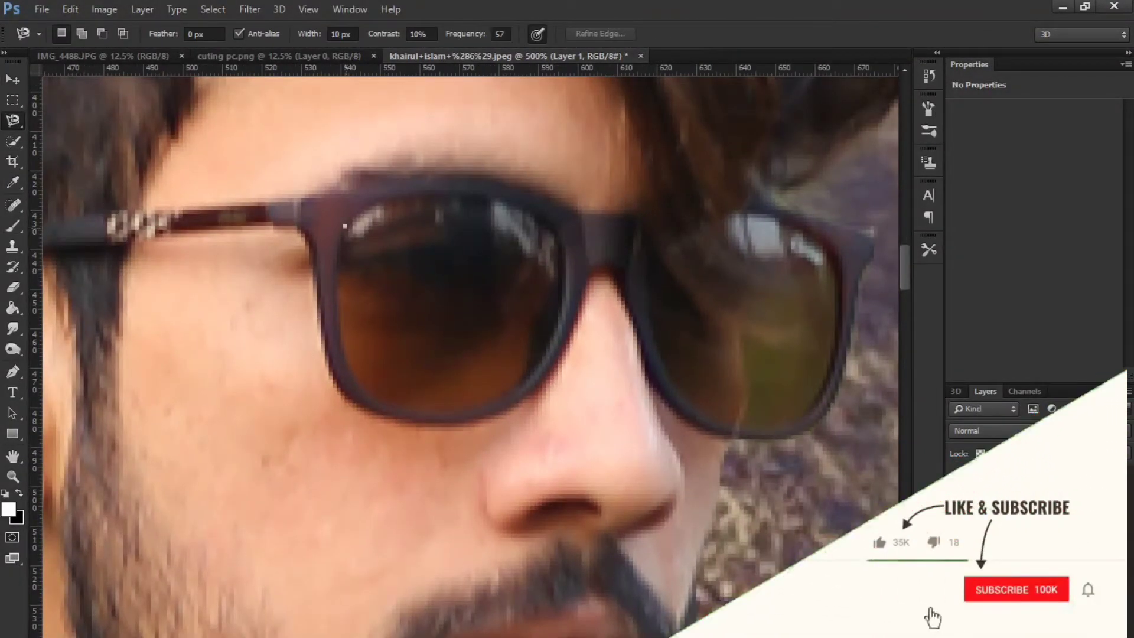
double_click(447, 193)
key("ctrl+minus")
key("ctrl+minus")
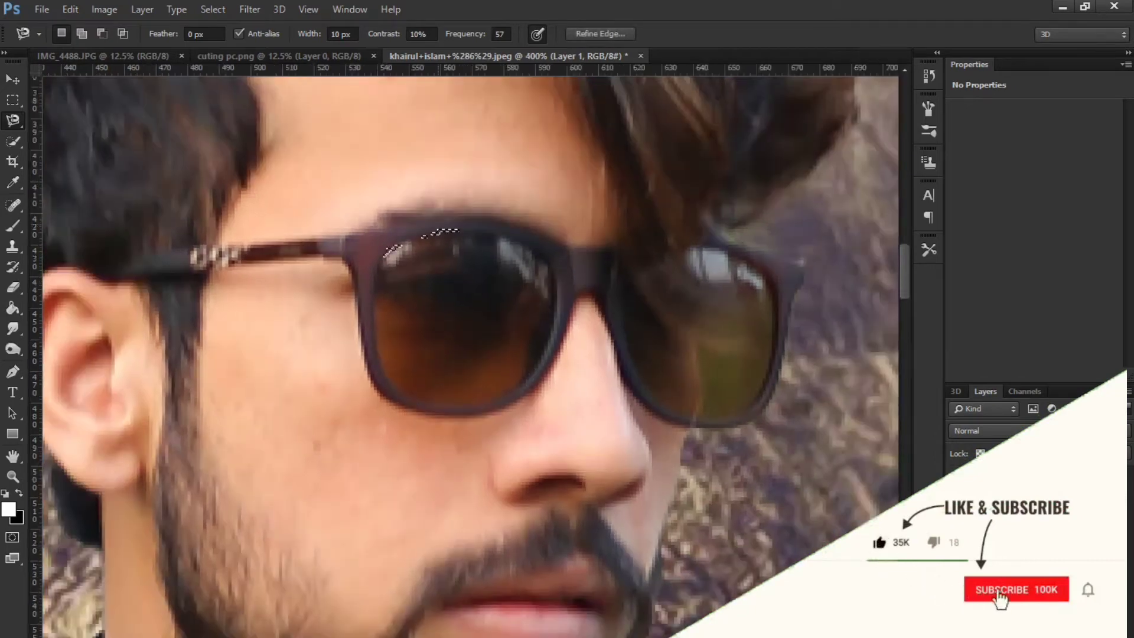
key("ctrl+d")
Trace the outline of the sunglass lens nearer the ear with the Pen tool
key("p")
scroll(440, 378, "up", 2)
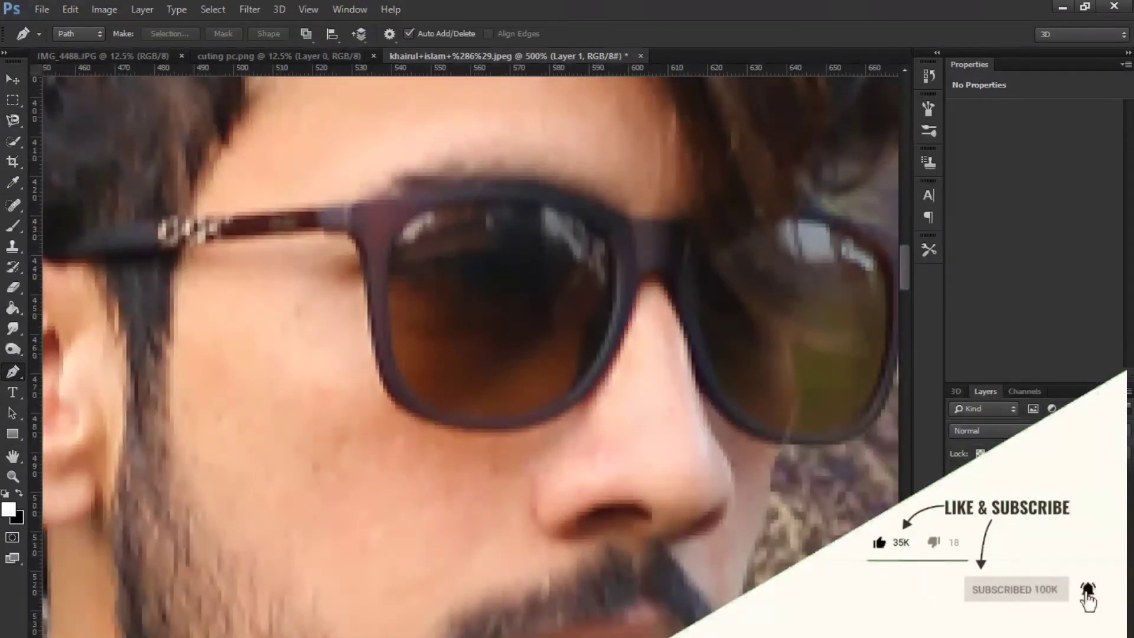
left_click(388, 315)
left_click(415, 212)
left_click(455, 201)
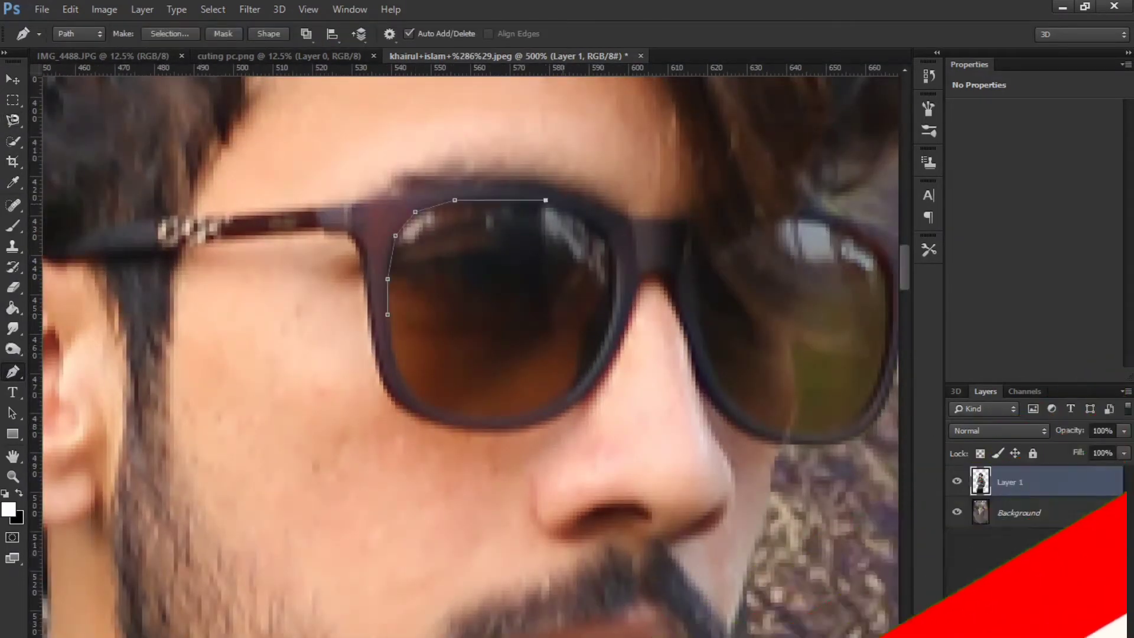
left_click(545, 200)
left_click(582, 212)
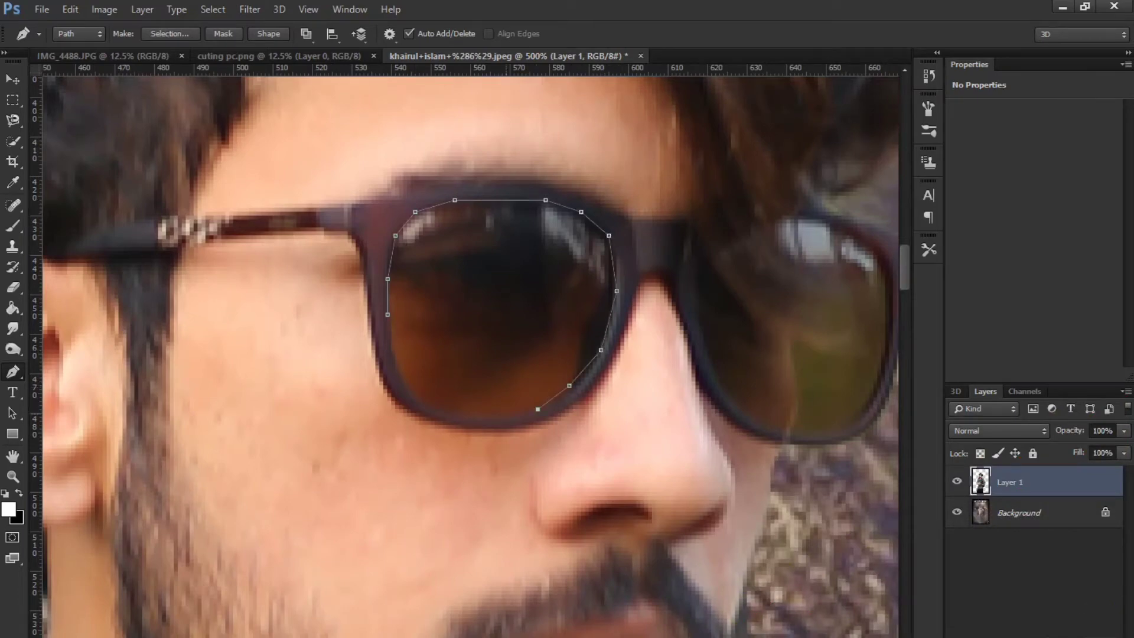
Convert the lens path into a selection and copy the selected lens onto a new layer
right_click(387, 313)
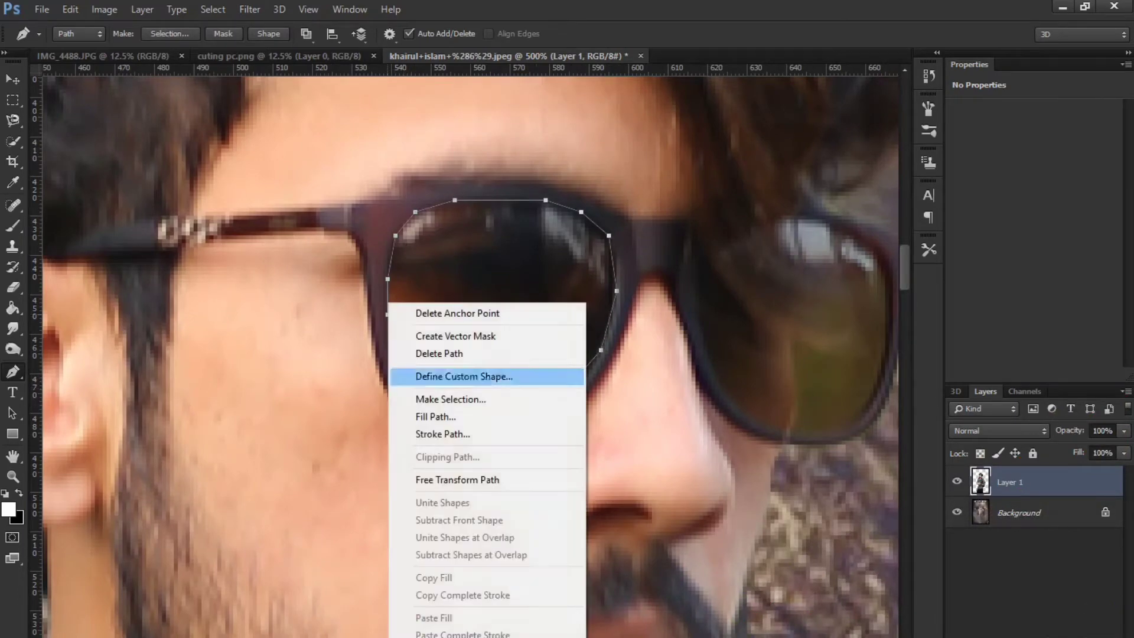
left_click(456, 397)
key("Return")
key("ctrl+shift+alt+n")
Trace the other sunglass lens with the Pen tool and turn the path into a selection
left_click(699, 279)
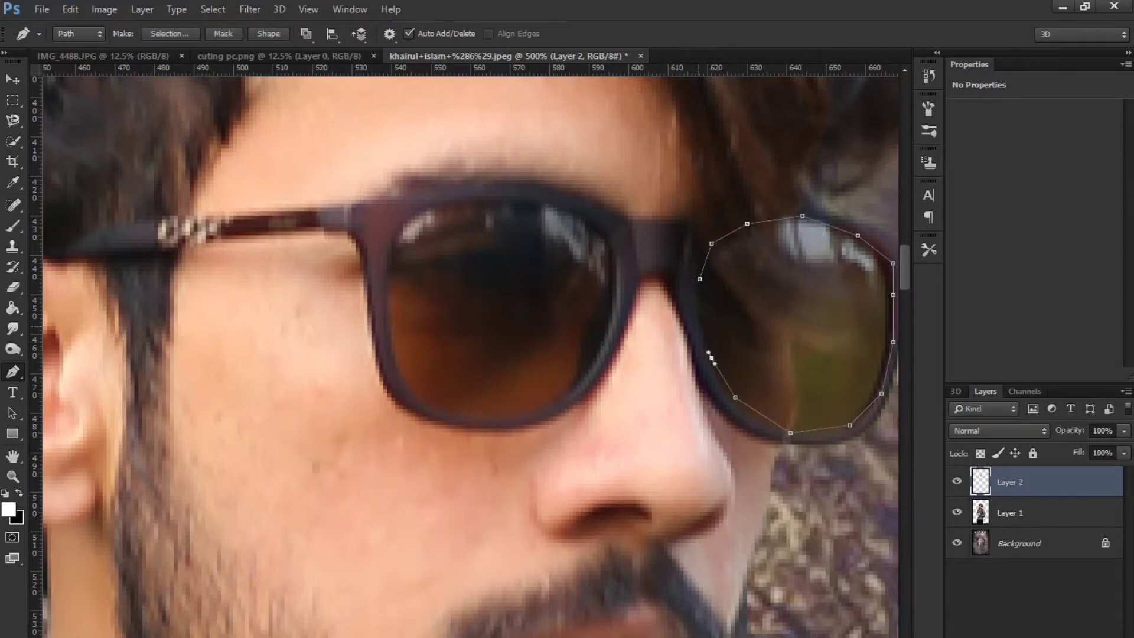
right_click(706, 362)
left_click(762, 372)
key("Return")
Copy the selected lens from Layer 1 onto a new layer and merge it with the first lens layer
left_click(1010, 513)
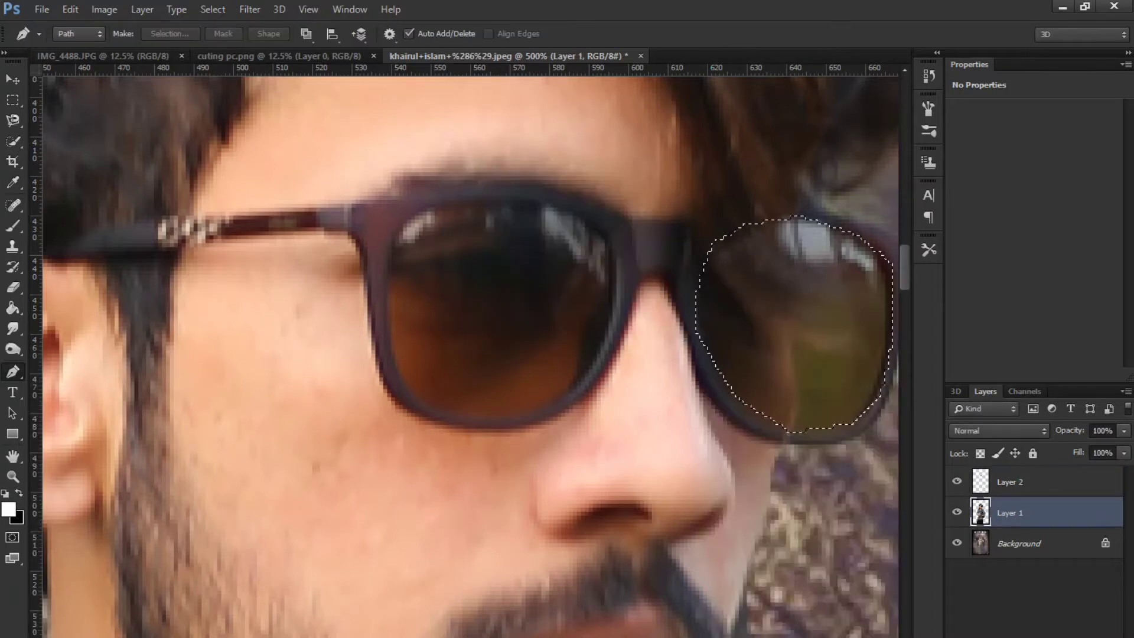
key("ctrl+shift+alt+n")
left_click(1008, 483, "ctrl")
right_click(998, 485)
left_click(819, 461)
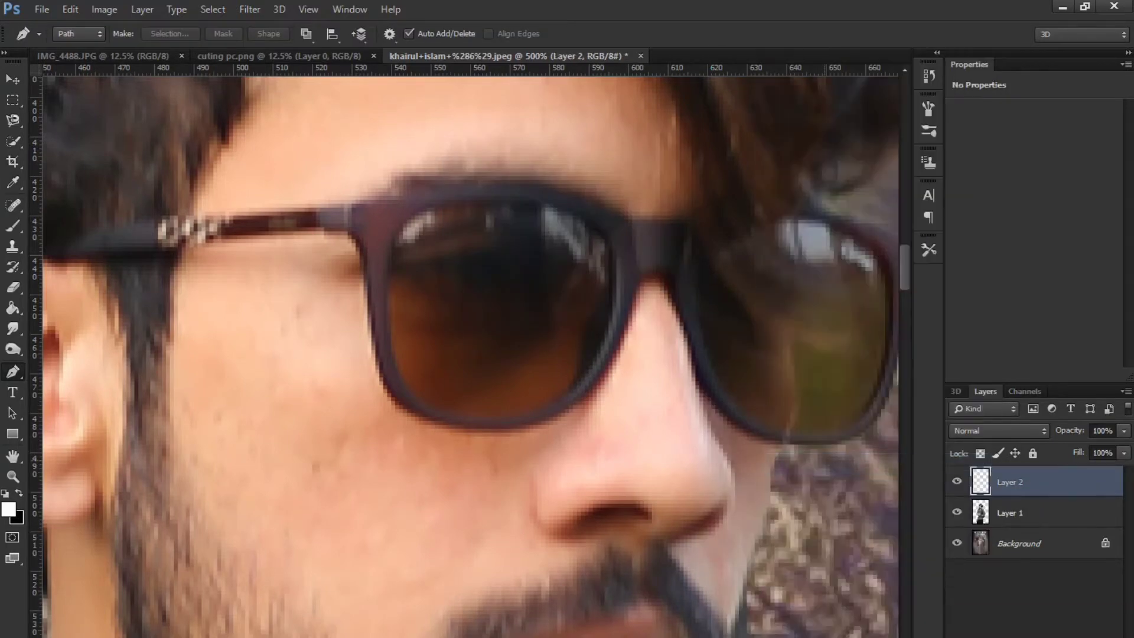
Colorize the lens layer with Hue/Saturation at hue 162, saturation 16 and lightness -16
scroll(516, 378, "down", 3)
scroll(516, 378, "down", 3)
key("ctrl+u")
left_click_drag(578, 145, 251, 204)
left_click(355, 401)
left_click_drag(128, 310, 183, 310)
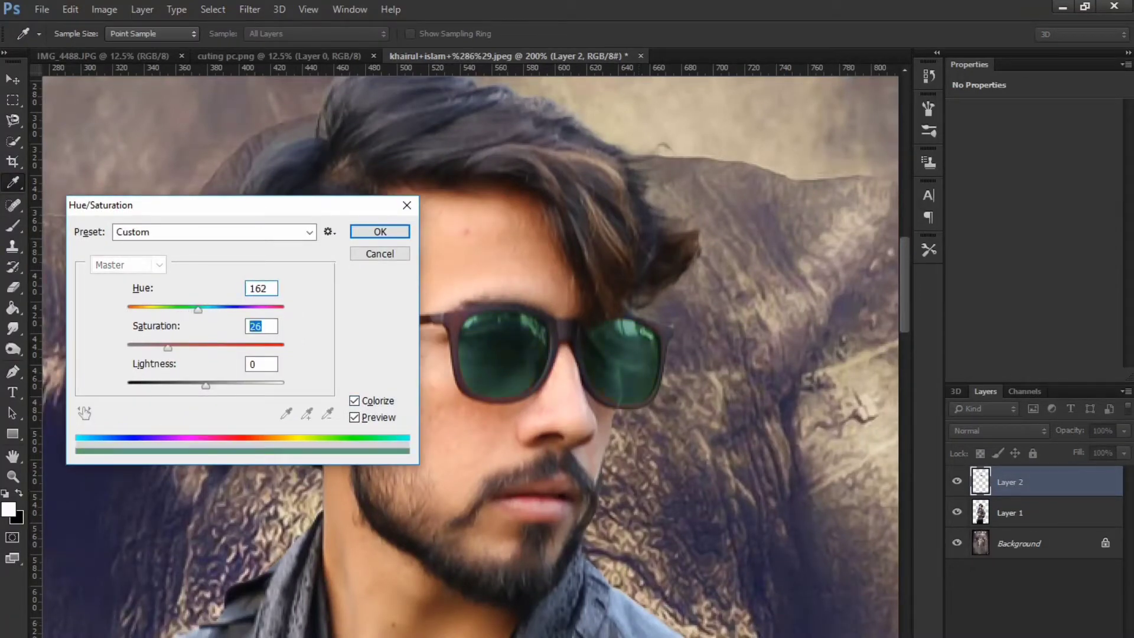
left_click_drag(206, 385, 196, 385)
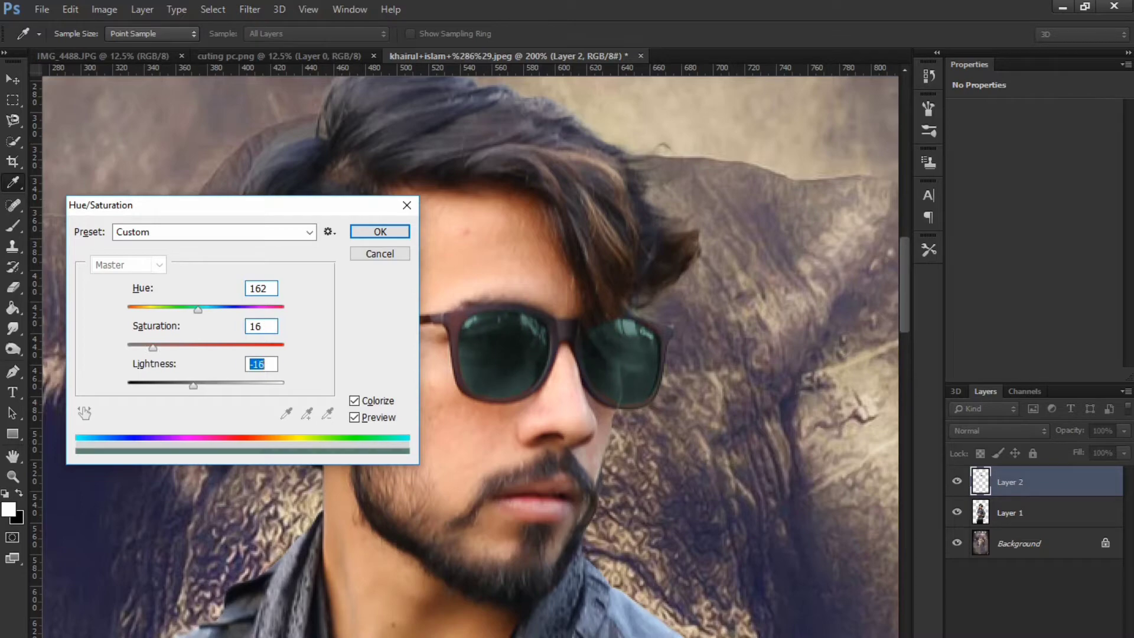
left_click(379, 232)
Examine the recolored sunglasses in the whole poster and close up on the face
left_click(1019, 543)
scroll(502, 395, "down", 4)
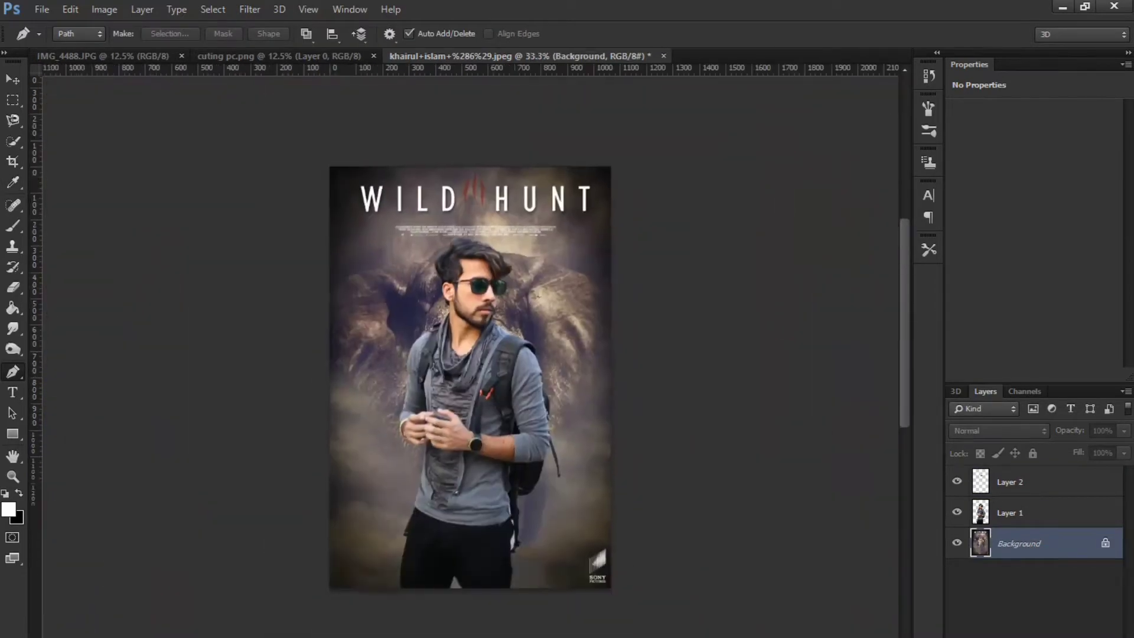
key("ctrl+plus")
key("ctrl+plus")
key("ctrl+minus")
key("ctrl+minus")
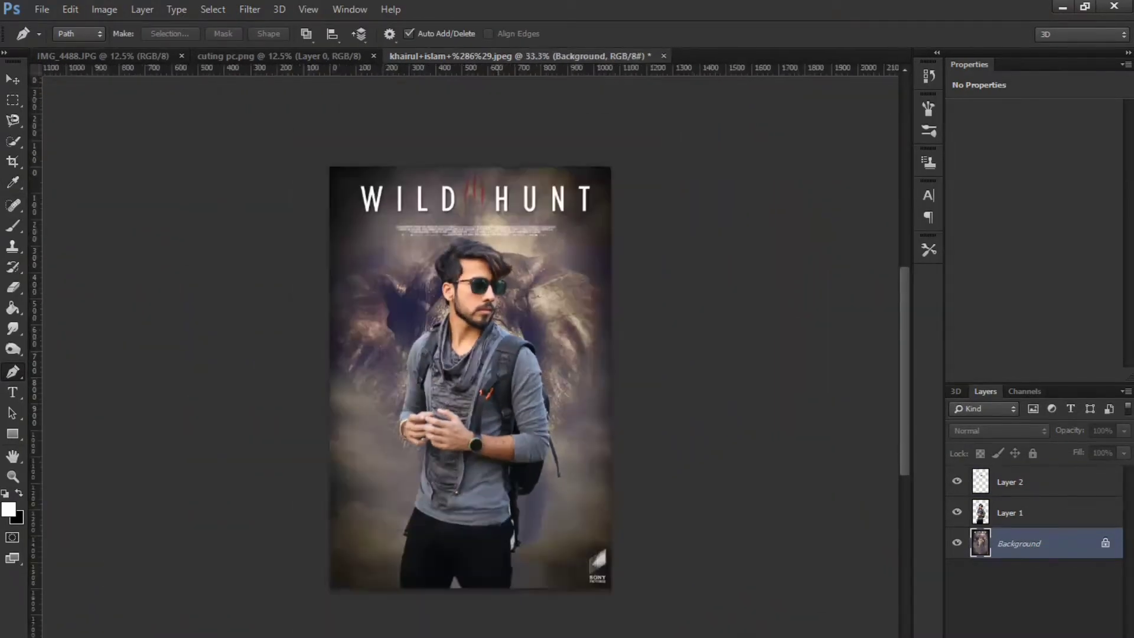
key("ctrl+plus")
key("ctrl+plus")
key("ctrl+plus")
key("ctrl+plus")
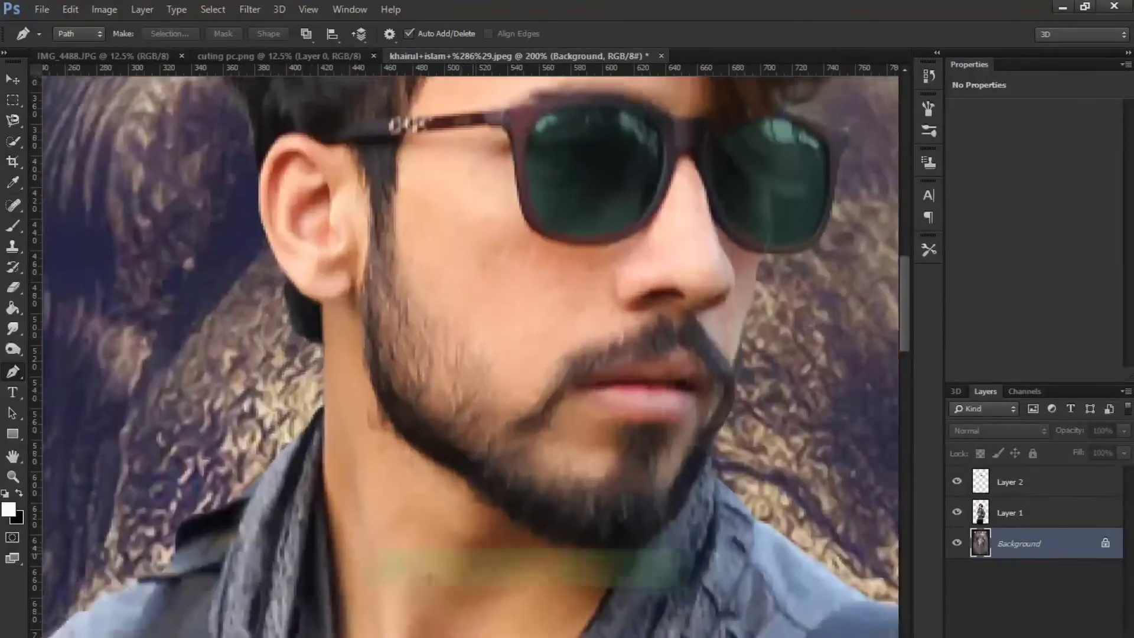
Hide the background and remove the facial blemishes on Layer 1 with a 10 px content-aware Spot Healing Brush
key("alt+bracketright")
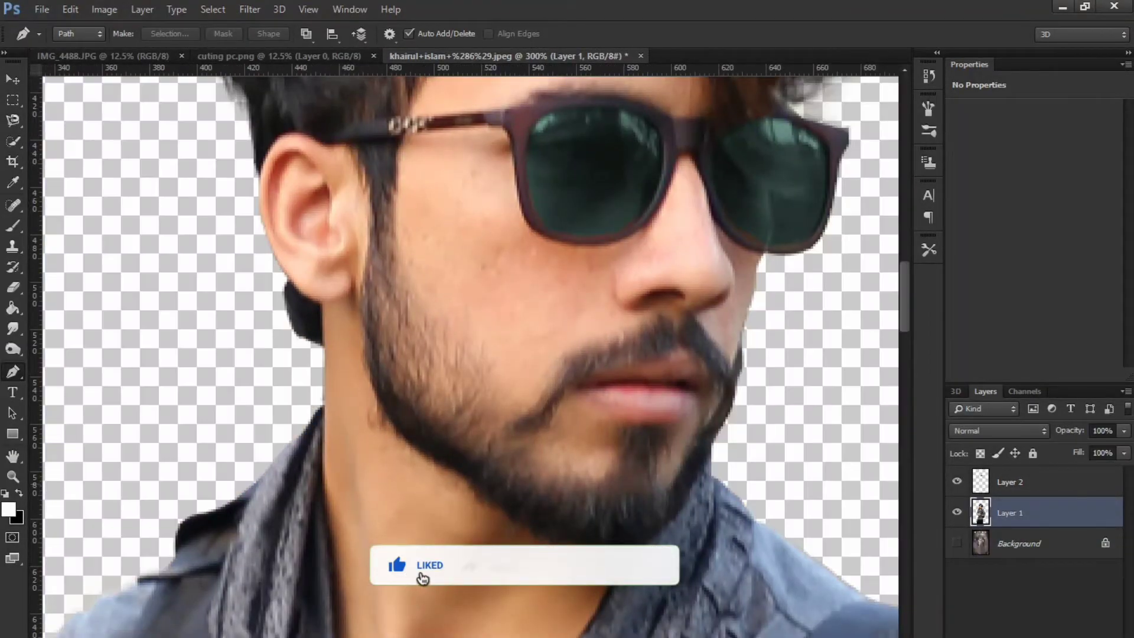
left_click(13, 206)
key("bracketleft")
key("bracketleft")
key("bracketleft")
key("bracketleft")
left_click_drag(440, 460, 420, 590)
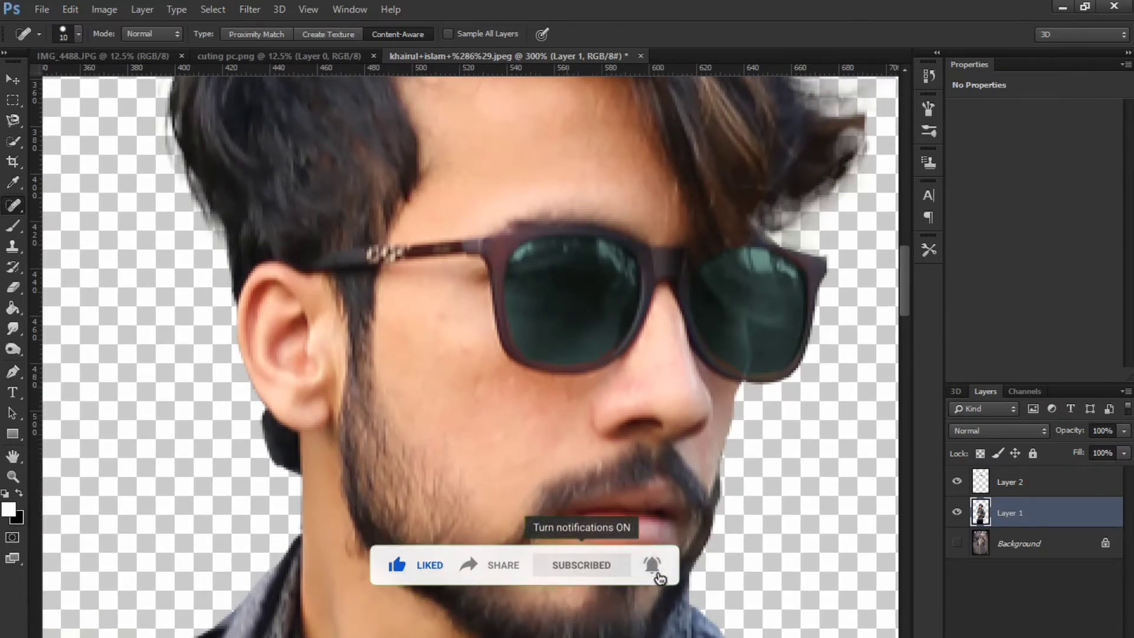
left_click_drag(567, 423, 464, 497)
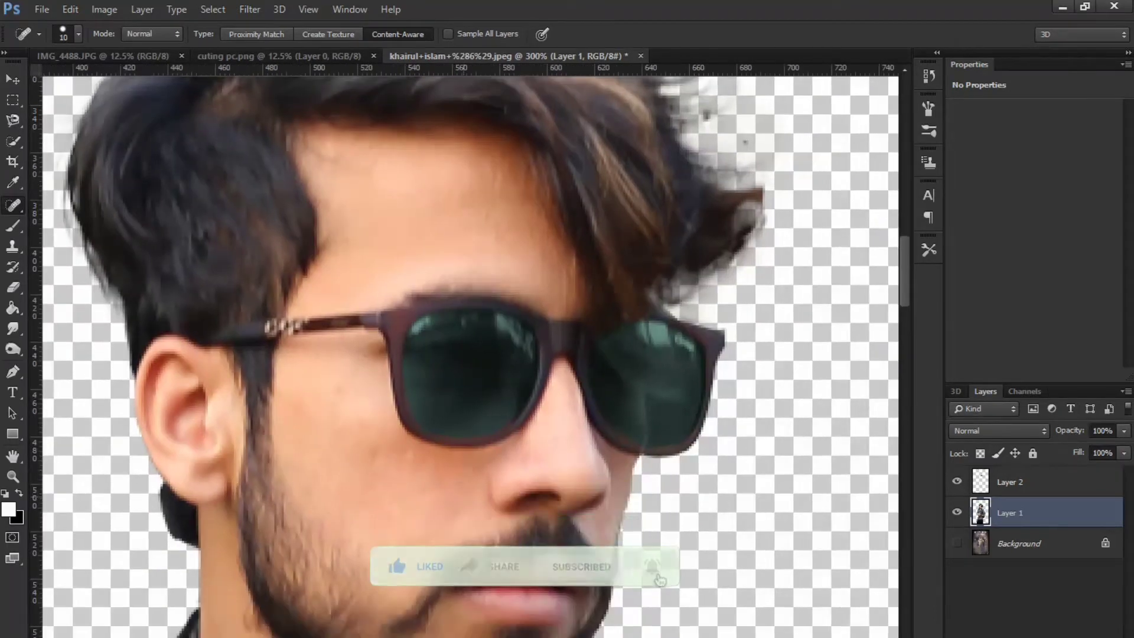
scroll(375, 454, "down", 3)
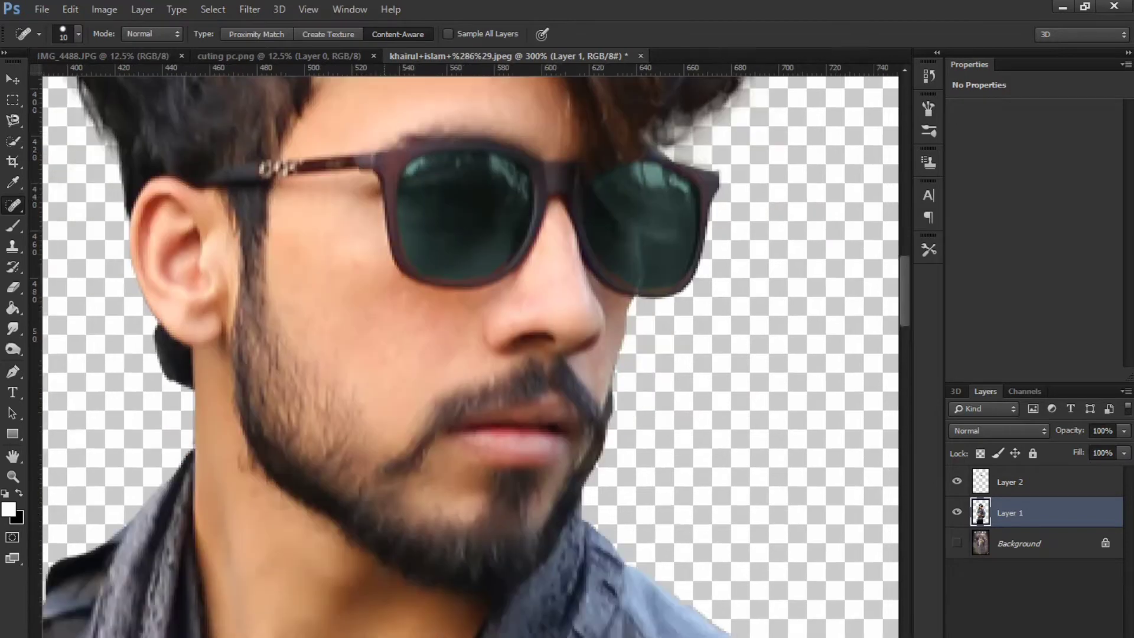
Shape the beard's lower edge along the jaw with the Smudge tool, using a 15 px brush at 50% strength
left_click(12, 328)
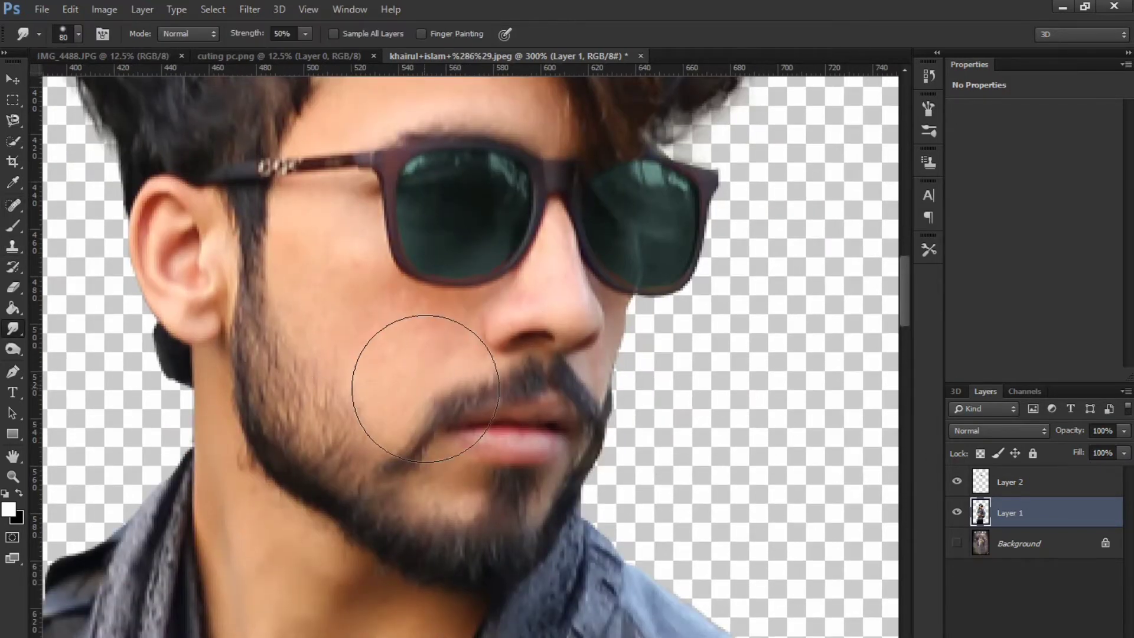
right_click(425, 389)
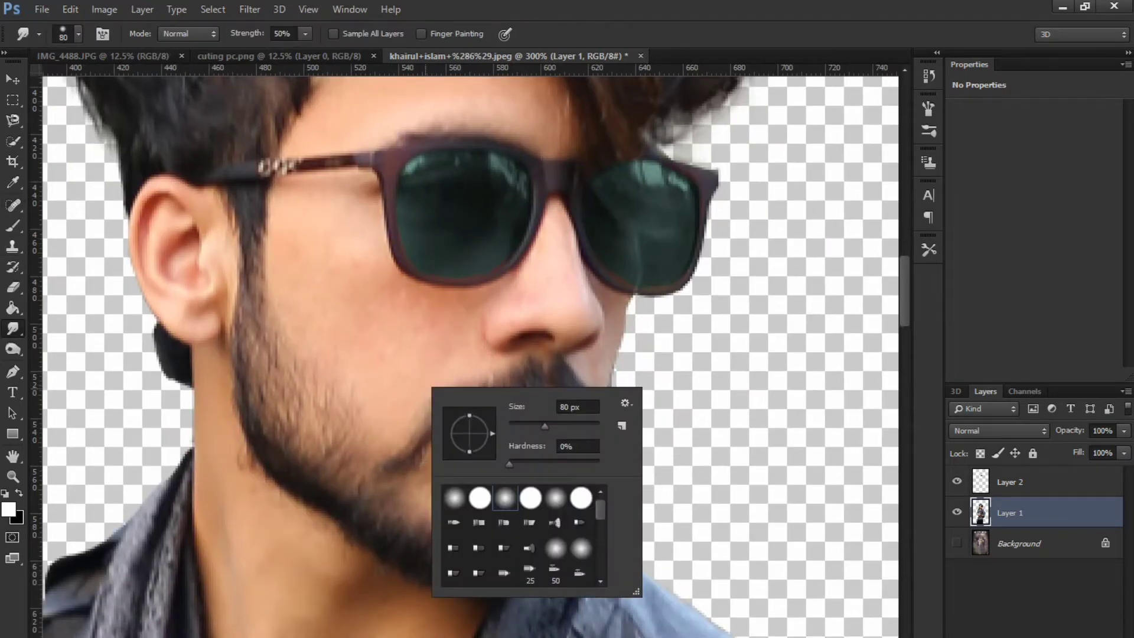
double_click(530, 569)
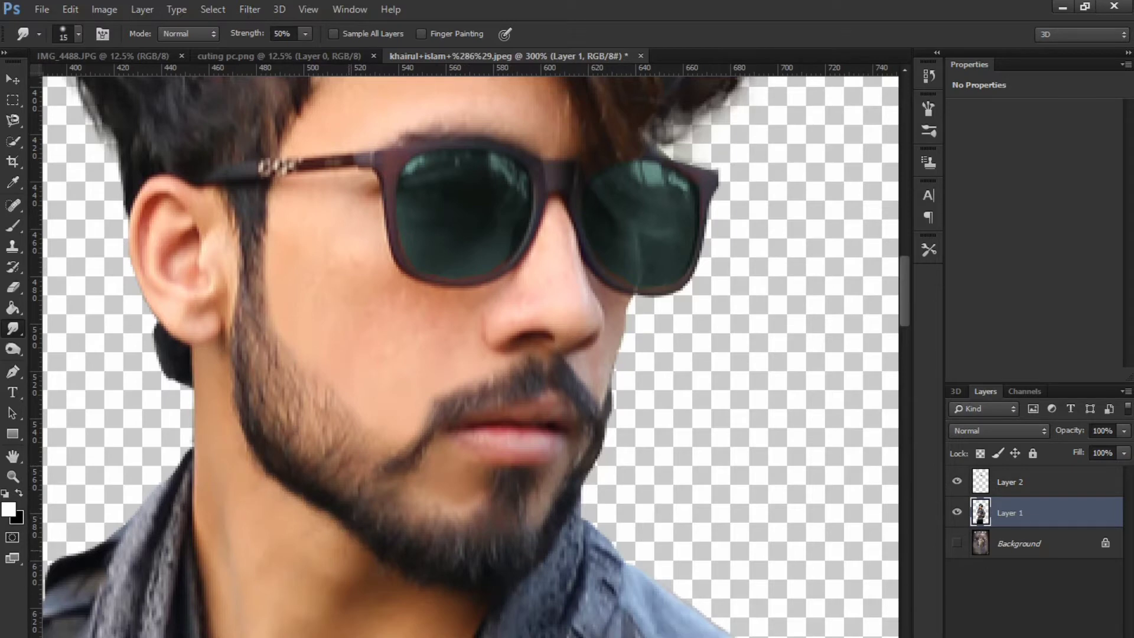
mouse_move(243, 454)
left_mouse_down()
mouse_move(232, 411)
mouse_move(252, 464)
mouse_move(277, 482)
left_mouse_up()
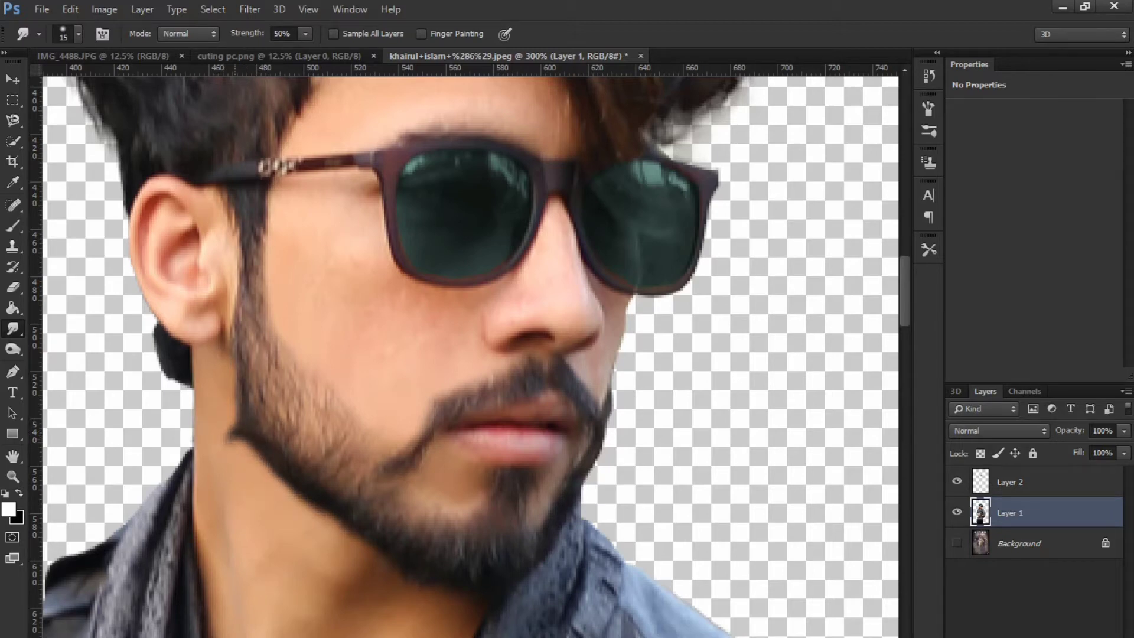
Smooth the forehead skin between the hairline and the sunglasses on Layer 1 with the 15 px Smudge tool
key("ctrl+minus")
key("ctrl+minus")
key("ctrl+minus")
key("ctrl+minus")
key("ctrl+minus")
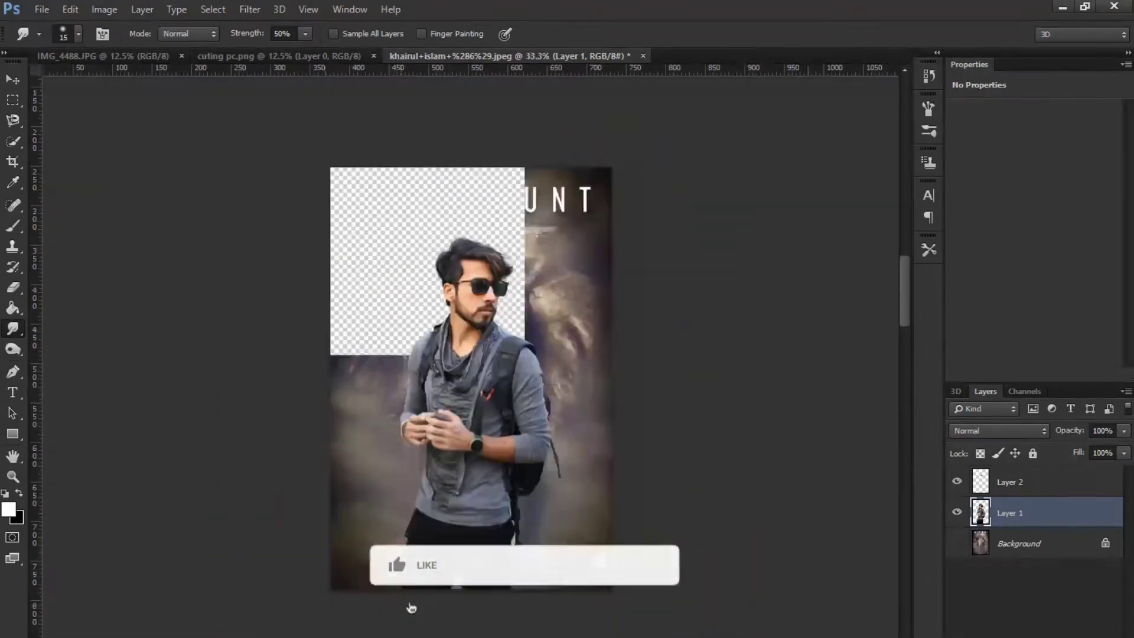
key("ctrl+plus")
key("ctrl+plus")
scroll(471, 172, "up", 10)
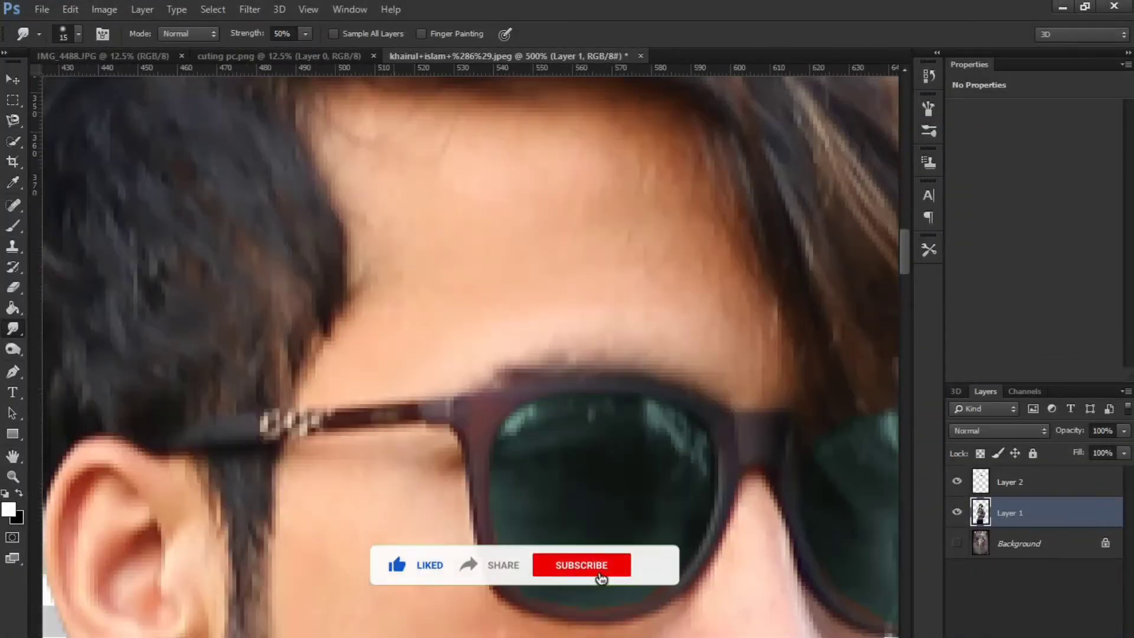
left_click_drag(394, 390, 389, 442)
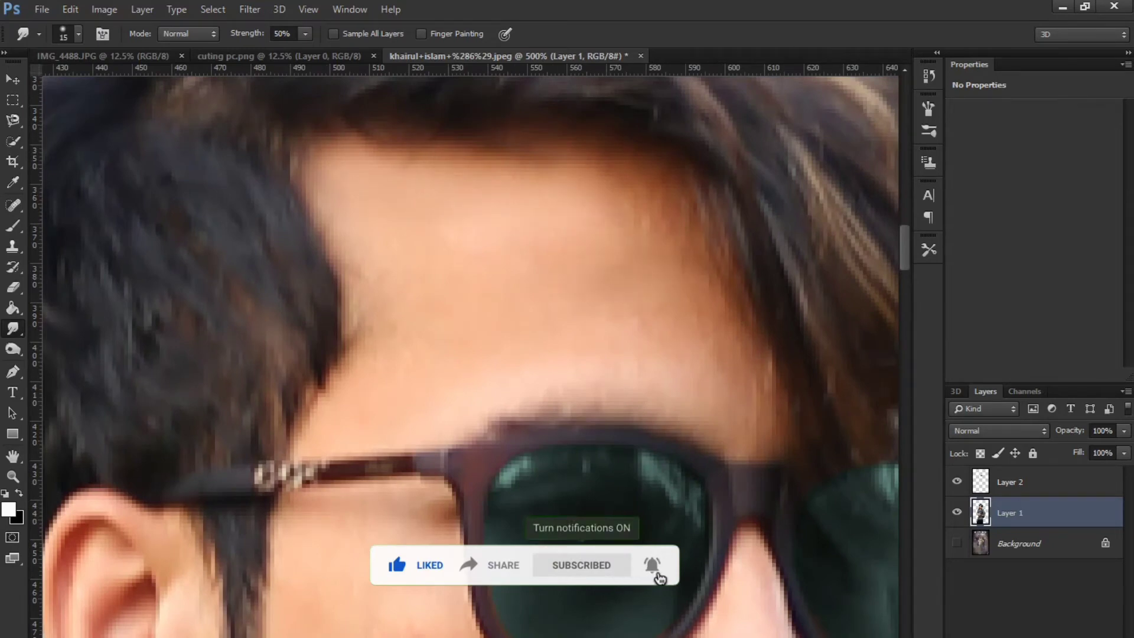
Duplicate Layer 1 and smudge the remaining forehead and temple skin smooth on the copy
key("ctrl+j")
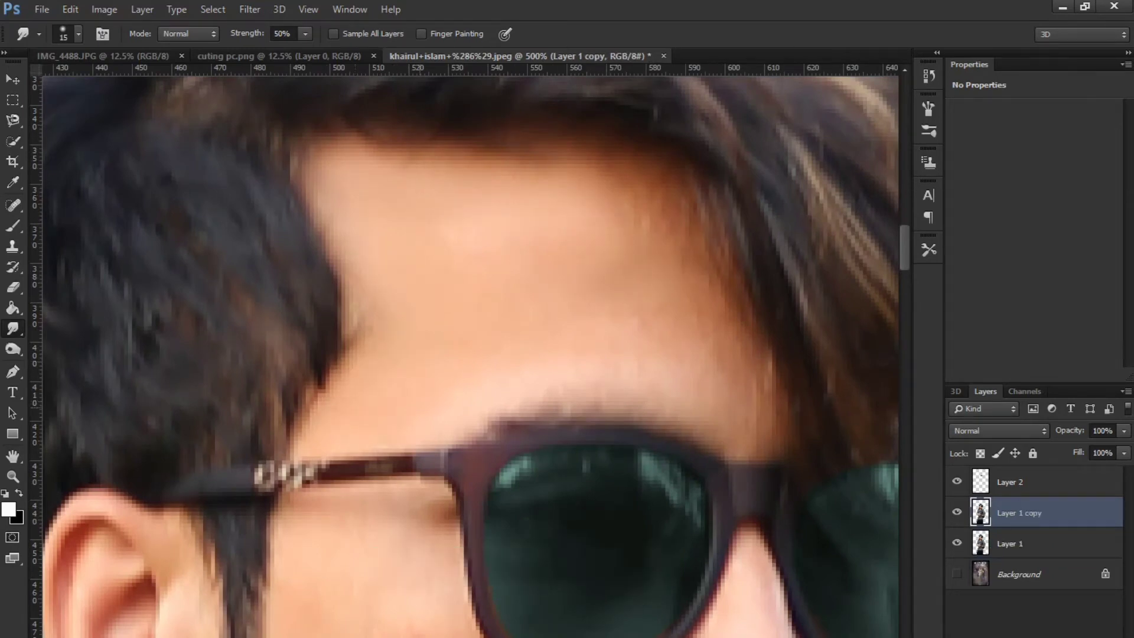
mouse_move(665, 389)
left_mouse_down()
mouse_move(735, 413)
mouse_move(690, 331)
left_mouse_up()
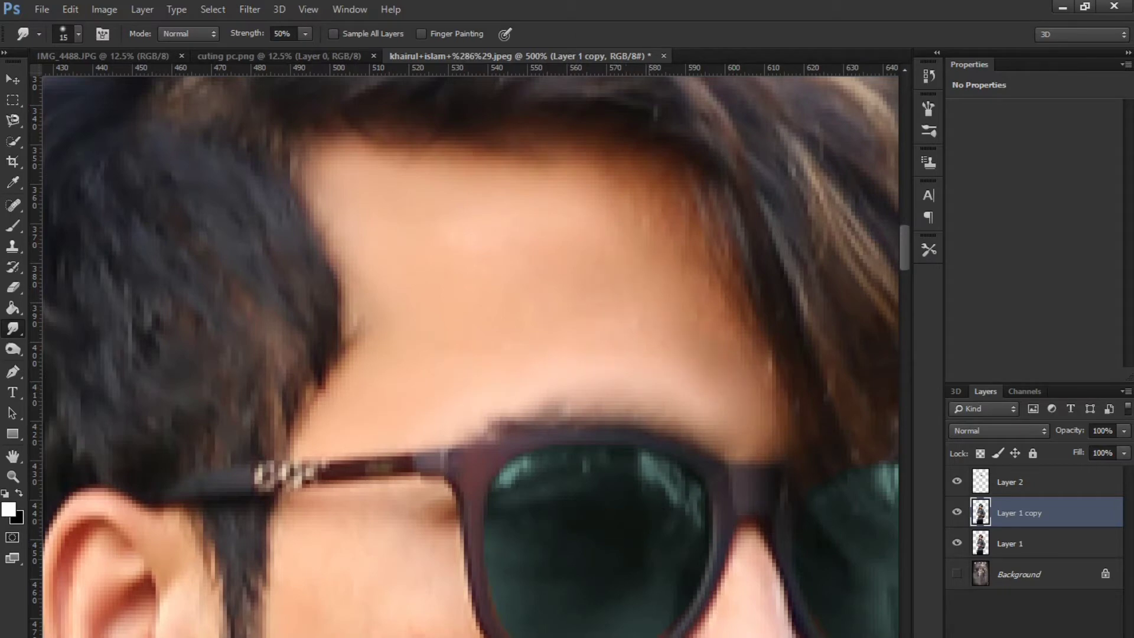
left_click_drag(461, 460, 512, 271)
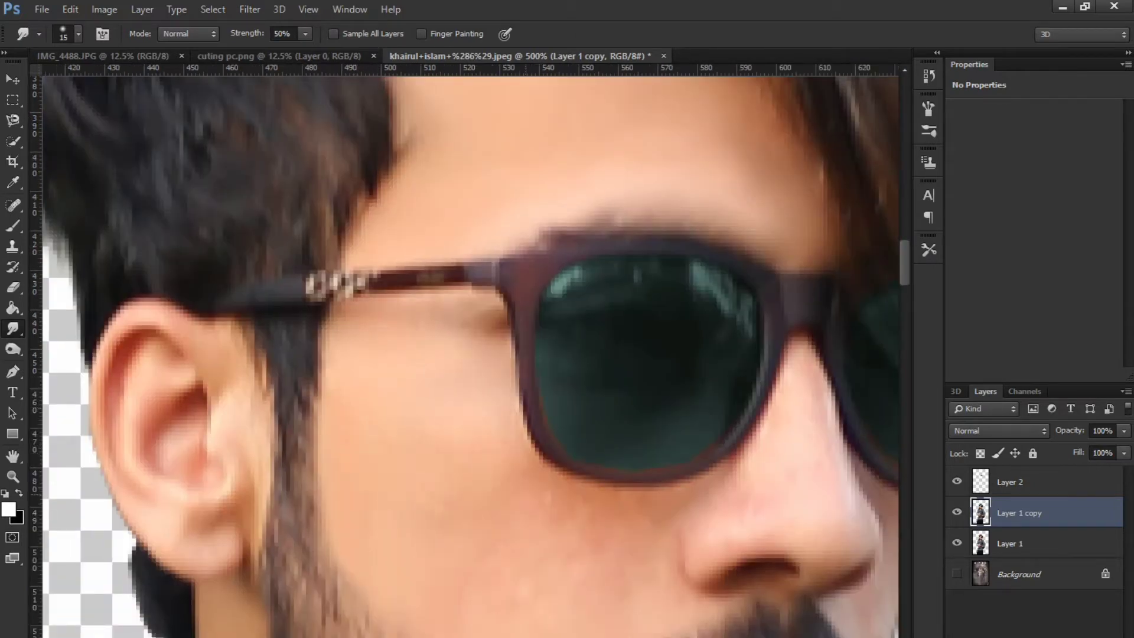
Smudge the cheek, nose and lips smooth on the Layer 1 copy, reducing the brush to 9 px for the finer areas
left_click_drag(461, 597, 453, 431)
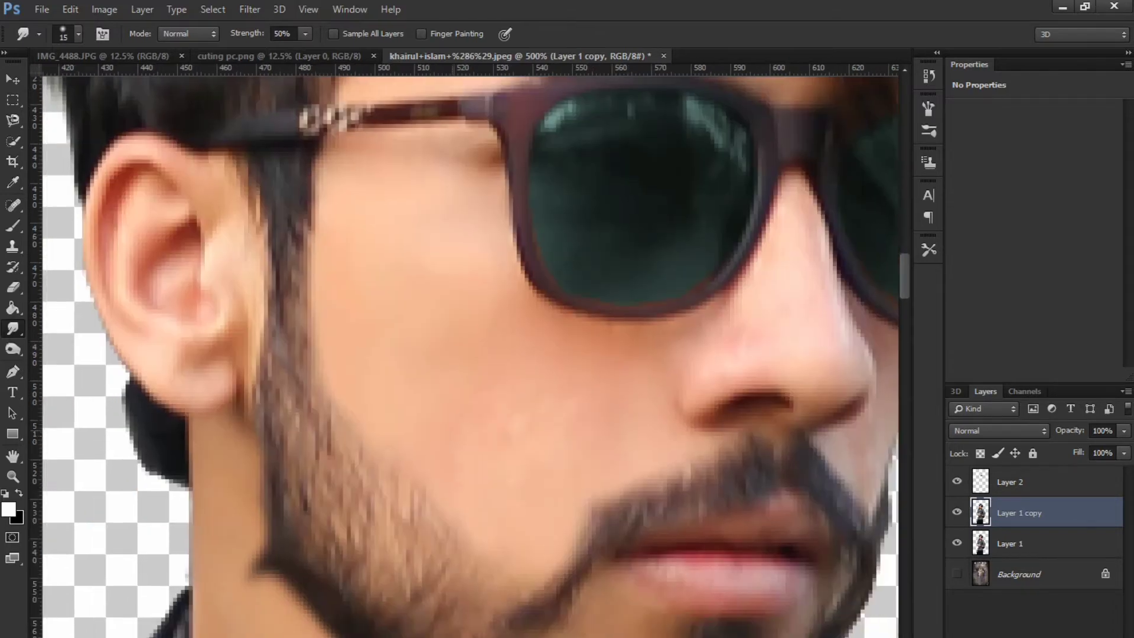
left_click_drag(461, 354, 322, 496)
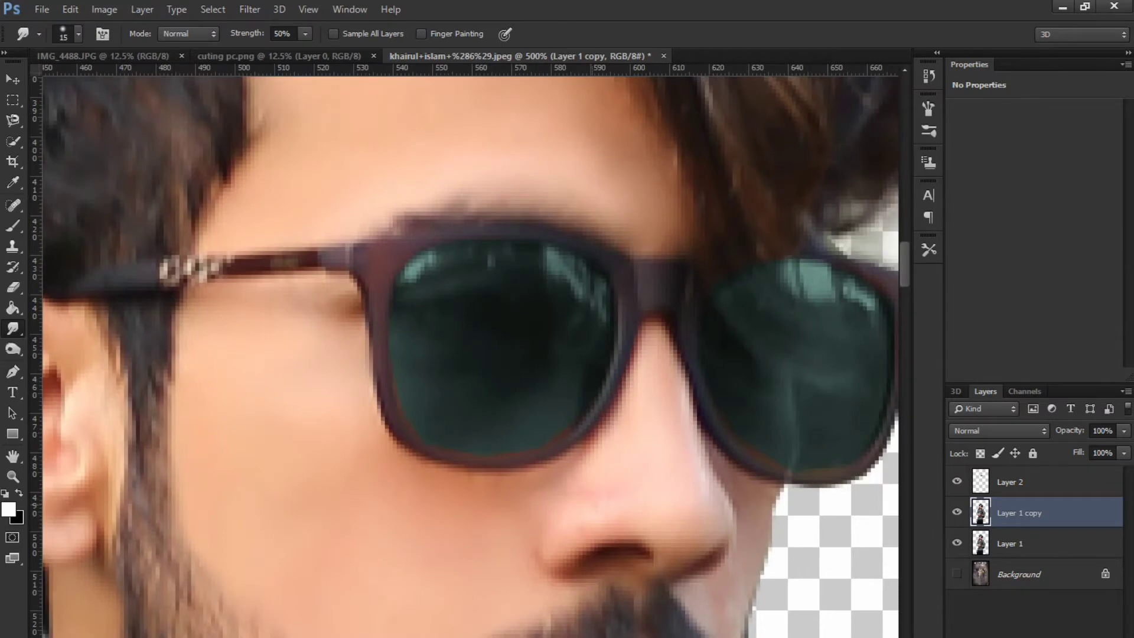
left_click_drag(697, 520, 648, 421)
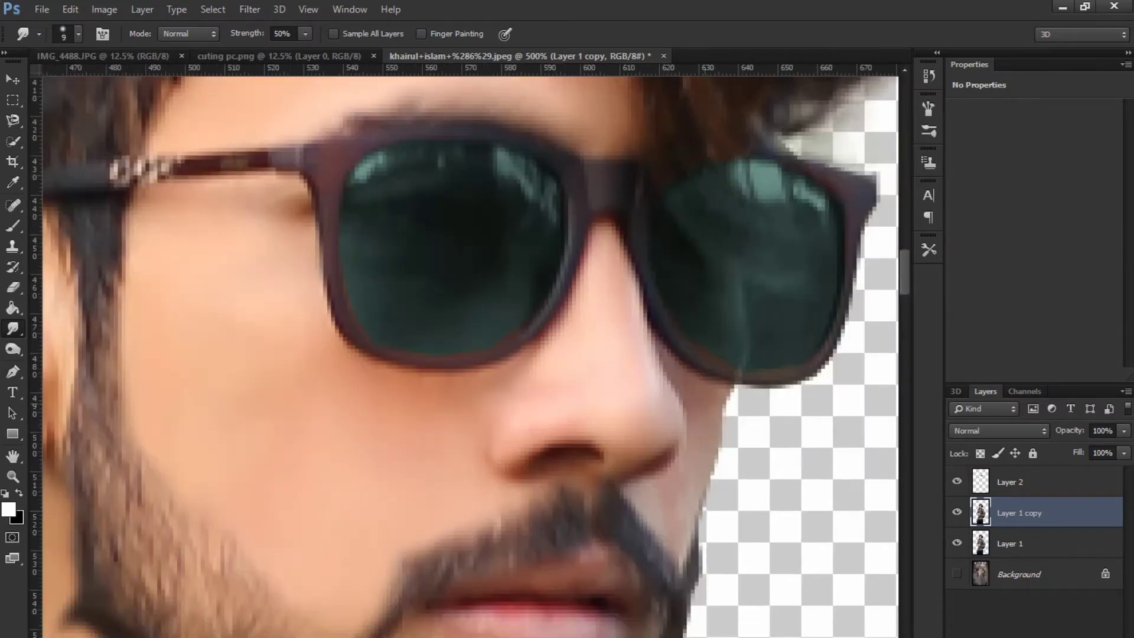
left_click_drag(525, 525, 594, 387)
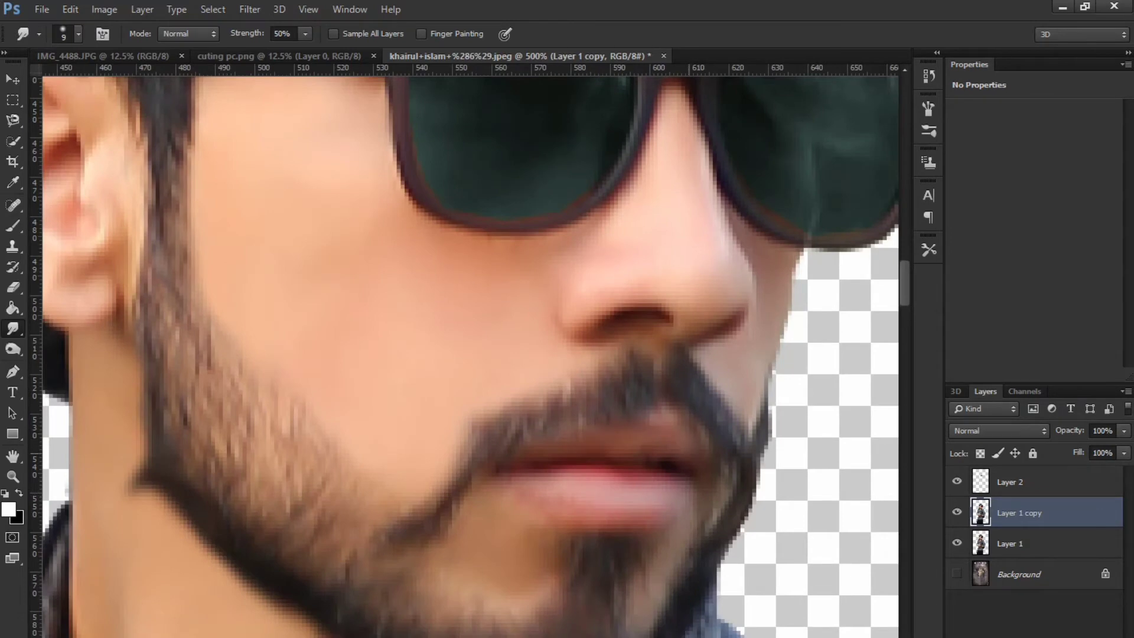
Smudge the ear and the temple skin beside the sideburn smooth on Layer 1 copy with the 9 px brush
left_click_drag(331, 331, 492, 235)
left_click_drag(310, 138, 376, 247)
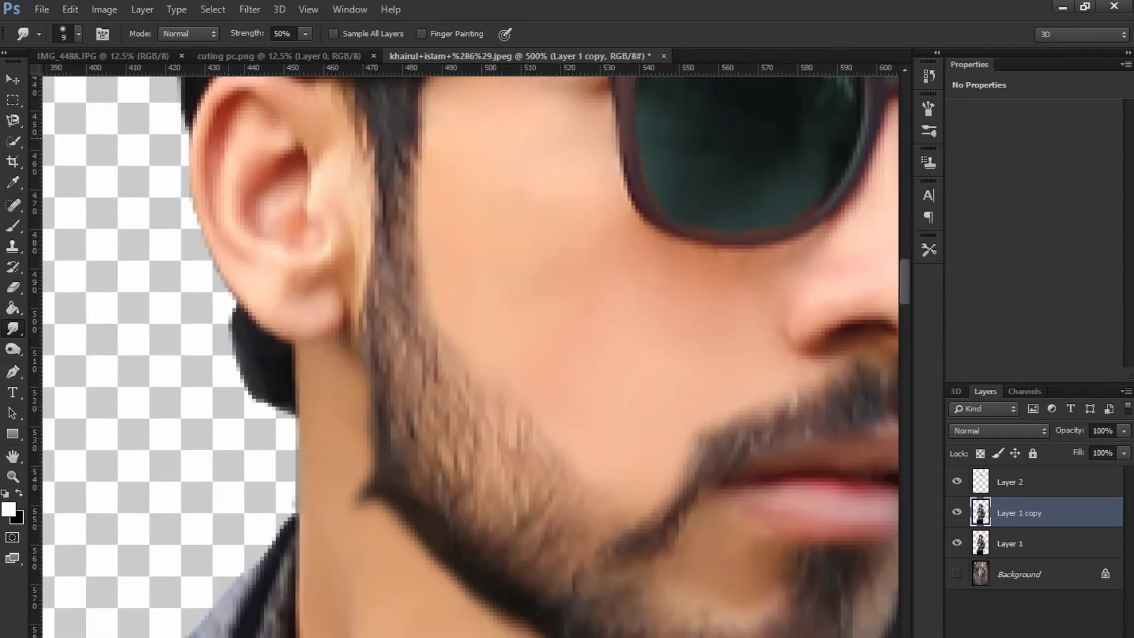
mouse_move(228, 138)
left_mouse_down()
mouse_move(214, 204)
mouse_move(286, 307)
left_mouse_up()
left_click_drag(311, 349, 332, 139)
Enlarge the Smudge brush to 15 px and smooth the skin of the neck and upper chest above the scarf
key("bracketright")
key("bracketright")
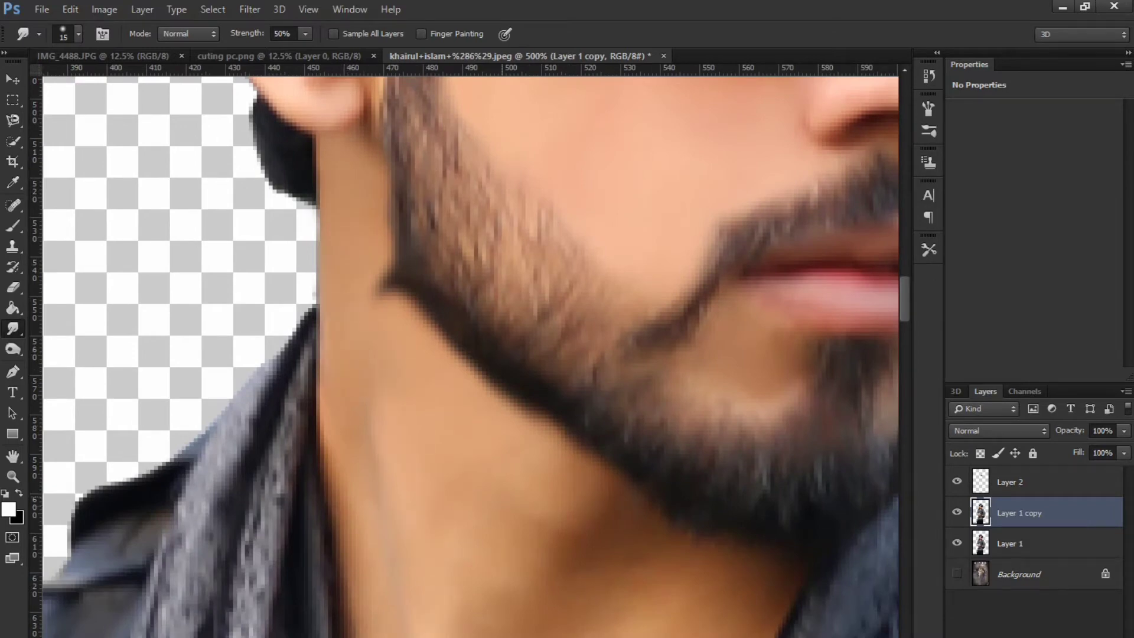
left_click_drag(502, 498, 473, 315)
mouse_move(623, 392)
left_mouse_down()
mouse_move(656, 384)
mouse_move(722, 402)
left_mouse_up()
mouse_move(634, 477)
left_mouse_down()
mouse_move(585, 509)
mouse_move(661, 581)
left_mouse_up()
left_click_drag(485, 473, 510, 346)
mouse_move(354, 458)
left_mouse_down()
mouse_move(381, 529)
mouse_move(454, 591)
mouse_move(591, 603)
mouse_move(520, 550)
mouse_move(612, 451)
left_mouse_up()
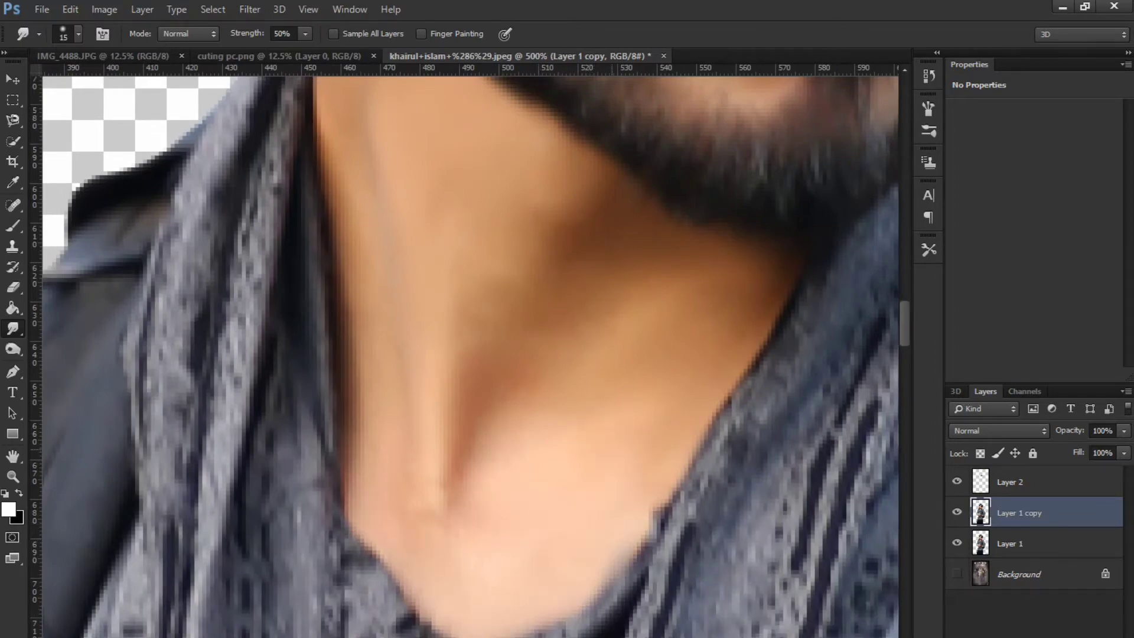
Smudge the hair and creases on the forearm between the watch and the rolled sleeve smooth with the 15 px brush
key("ctrl+minus")
key("ctrl+minus")
key("ctrl+minus")
key("ctrl+minus")
key("ctrl+minus")
key("ctrl+plus")
key("ctrl+plus")
left_click_drag(563, 401, 605, 24)
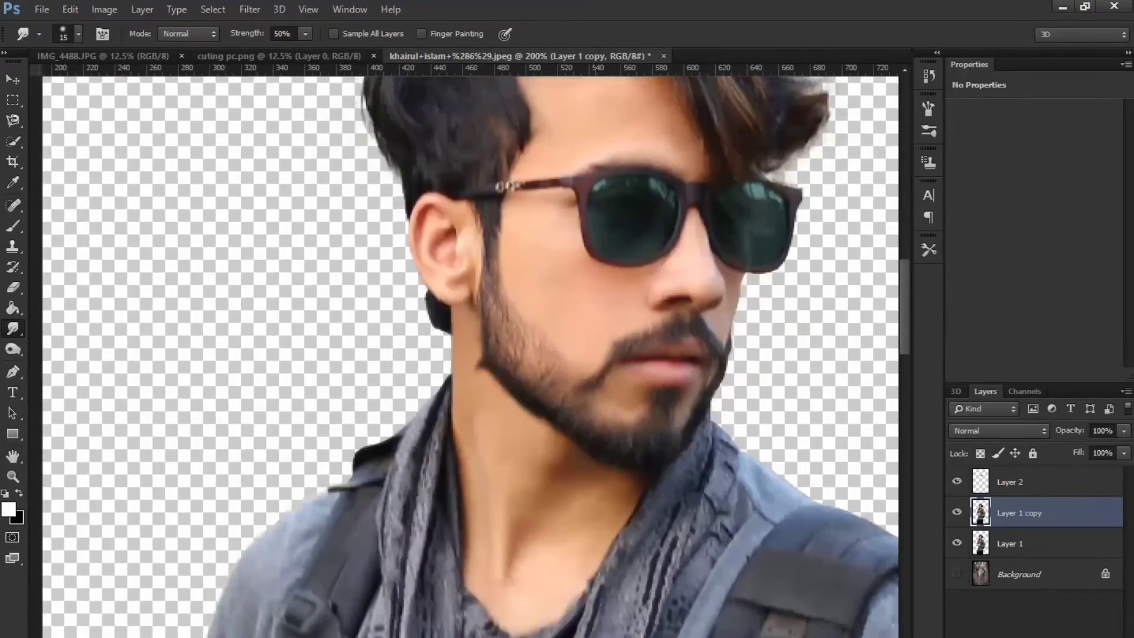
left_click_drag(542, 603, 581, 136)
left_click_drag(558, 552, 439, 291)
key("ctrl+plus")
key("ctrl+plus")
left_click_drag(697, 434, 422, 367)
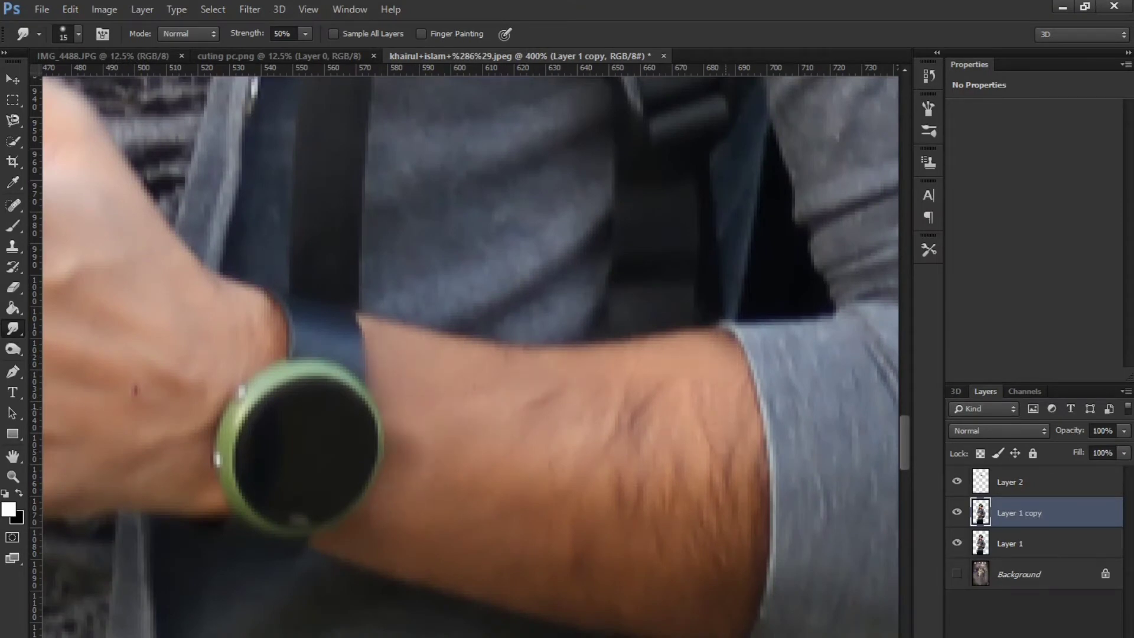
left_click_drag(671, 424, 551, 405)
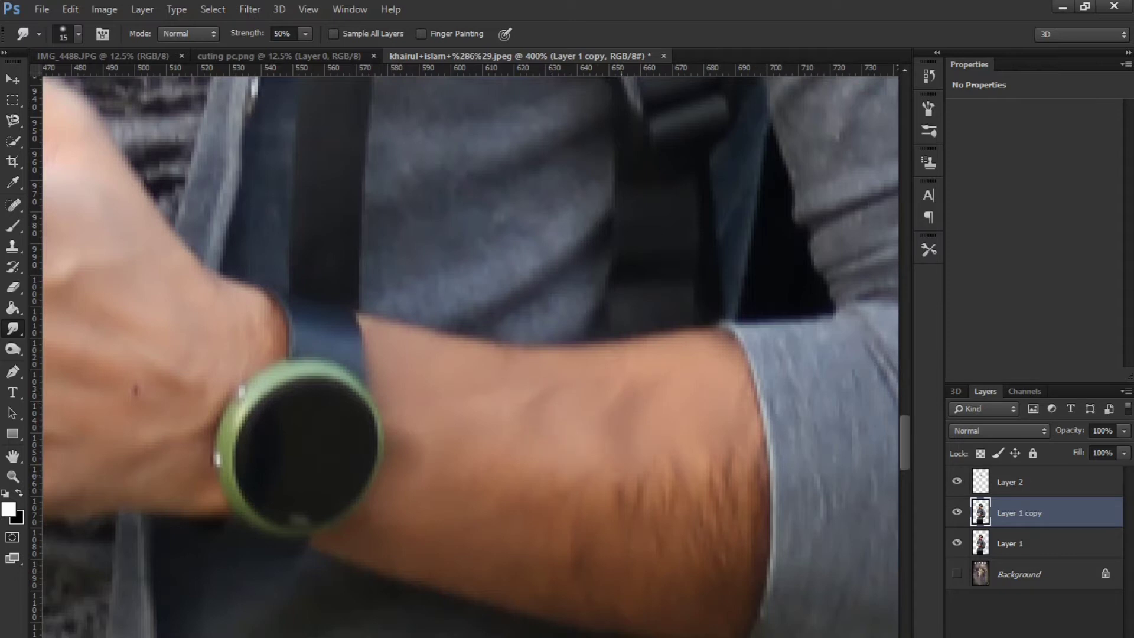
mouse_move(640, 476)
left_mouse_down()
mouse_move(711, 495)
mouse_move(755, 528)
left_mouse_up()
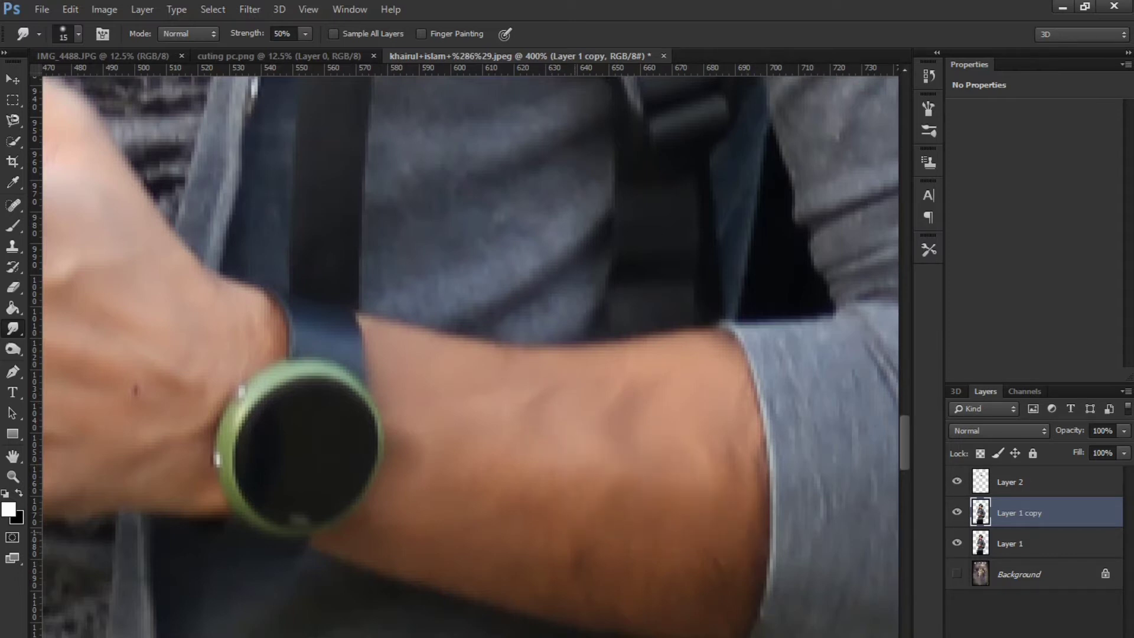
left_click_drag(574, 537, 585, 570)
left_click_drag(731, 564, 703, 593)
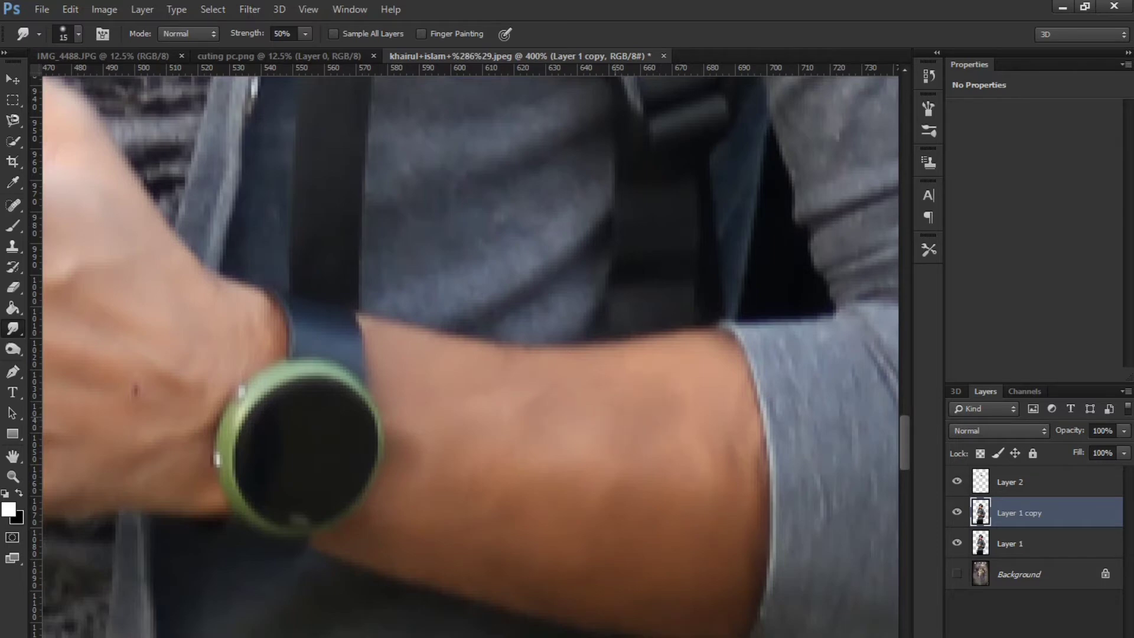
Smooth the back of the watch hand and its fingers with the 15 px Smudge brush at 50% strength
left_click_drag(256, 422, 555, 404)
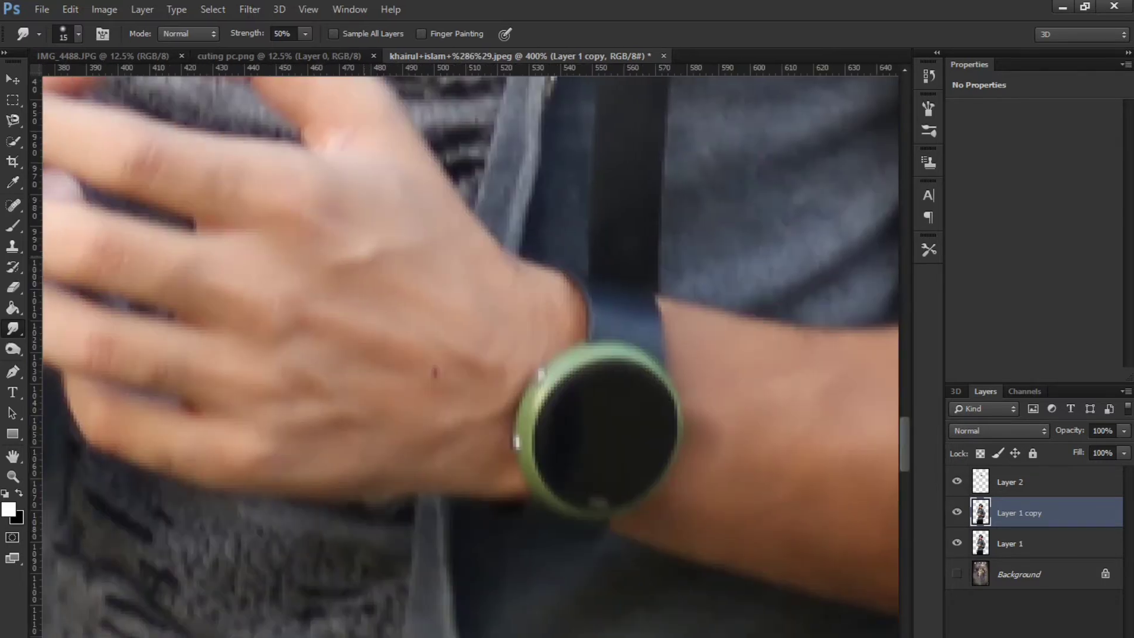
left_click_drag(359, 459, 562, 569)
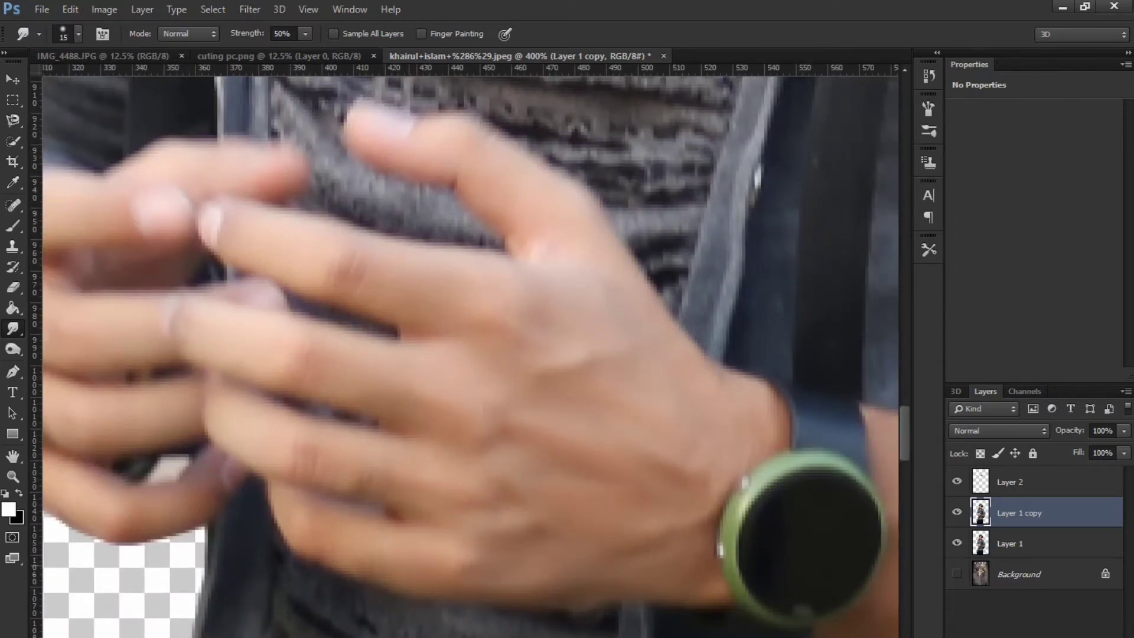
scroll(464, 351, "left", 3)
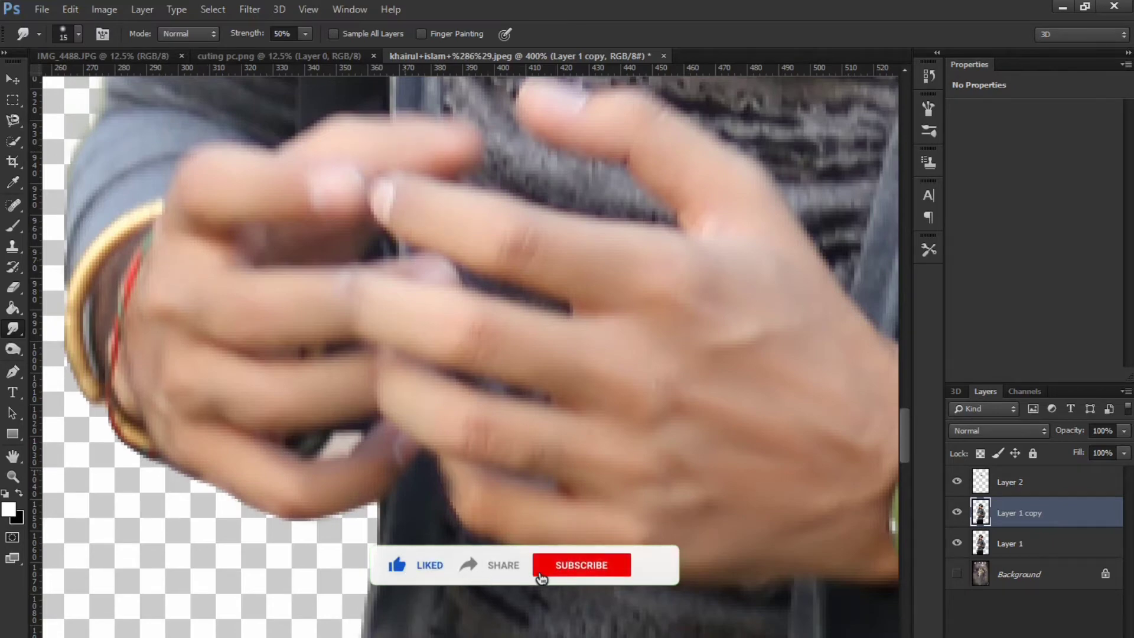
Switch the Smudge tool to a bristle brush at 9 px and pull the hair edge outwards above the side parting
scroll(470, 351, "down", 7)
scroll(478, 351, "up", 3)
scroll(487, 351, "up", 4)
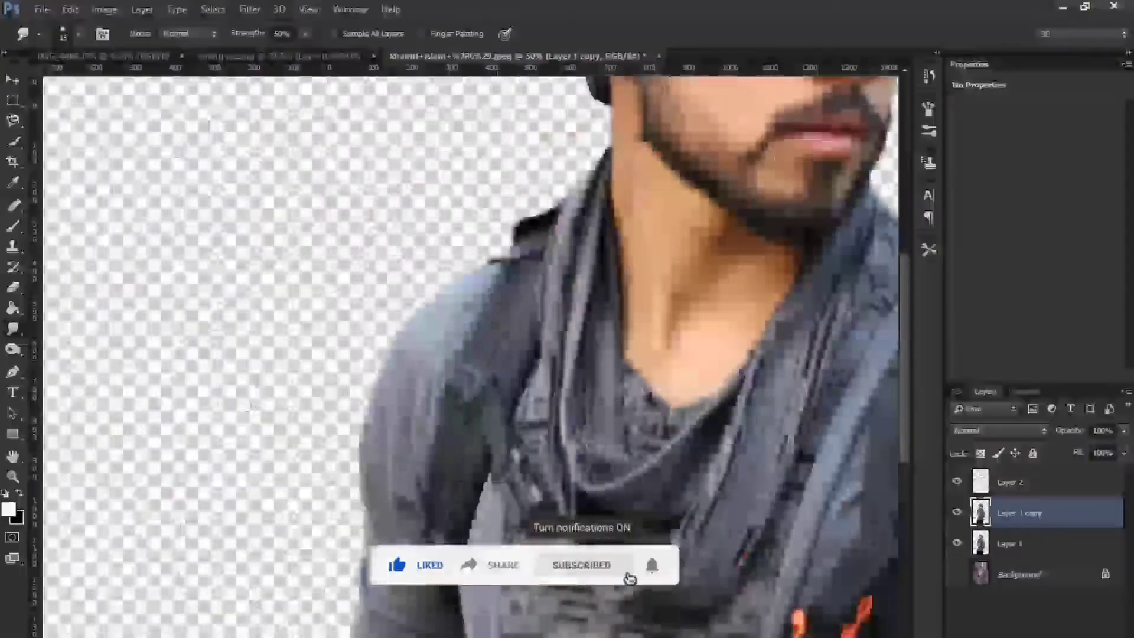
scroll(470, 354, "down", 3)
scroll(471, 248, "up", 3)
scroll(467, 354, "down", 2)
scroll(467, 354, "up", 5)
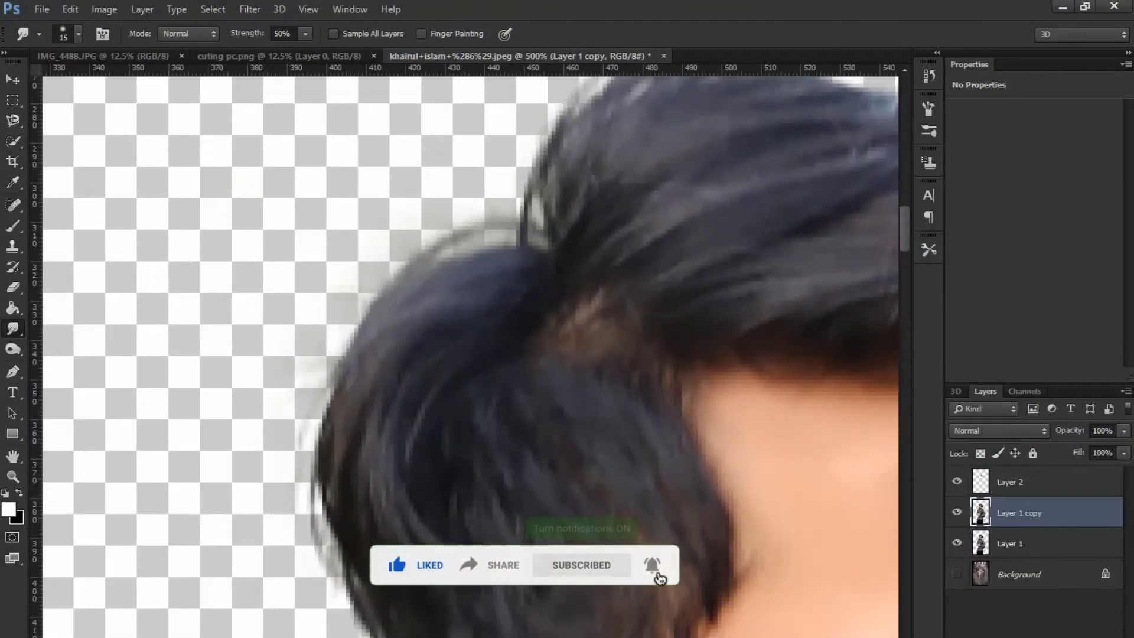
right_click(169, 332)
double_click(319, 472)
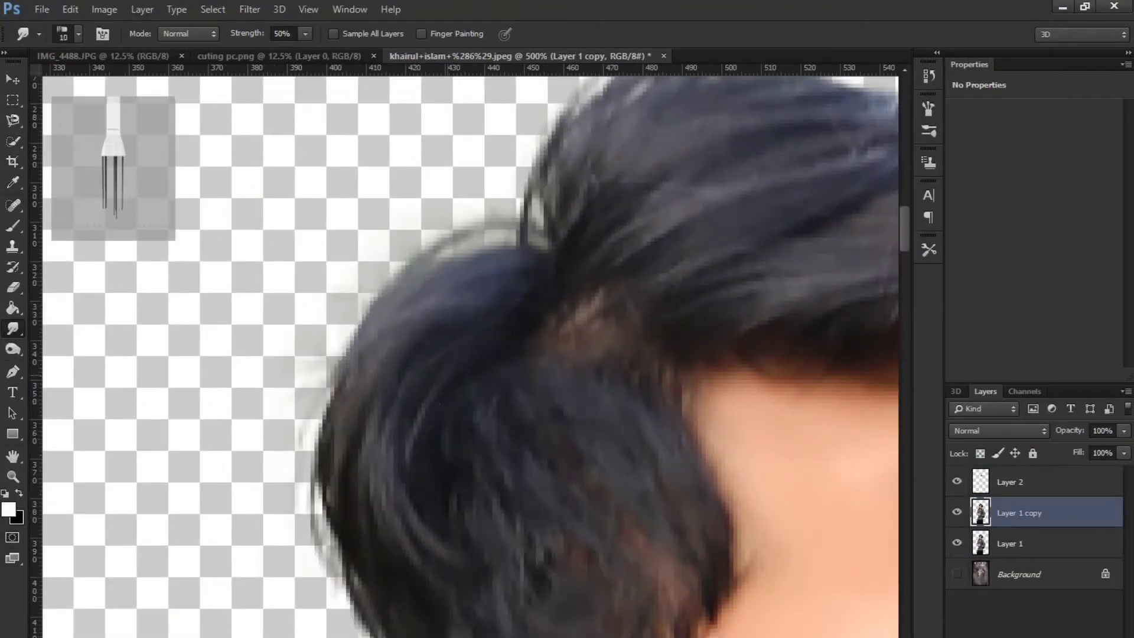
key("bracketleft")
left_click_drag(496, 277, 463, 419)
scroll(487, 413, "down", 2)
scroll(516, 387, "up", 2)
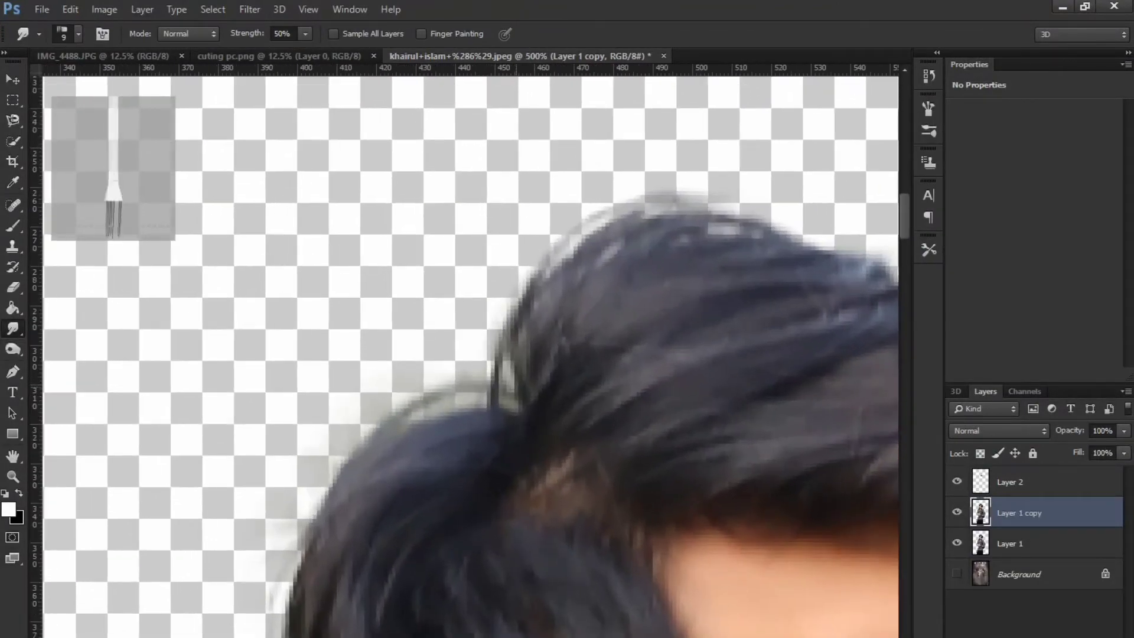
mouse_move(525, 331)
left_mouse_down()
mouse_move(514, 266)
mouse_move(529, 245)
left_mouse_up()
mouse_move(520, 378)
left_mouse_down()
mouse_move(502, 283)
mouse_move(486, 313)
left_mouse_up()
left_click_drag(513, 413, 480, 334)
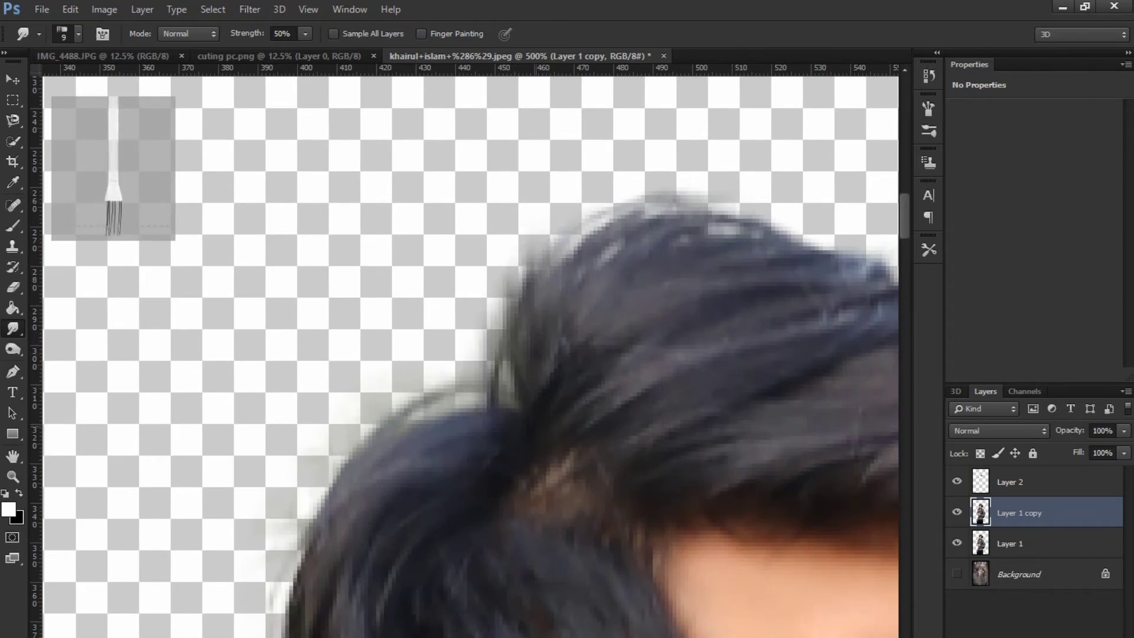
mouse_move(480, 401)
left_mouse_down()
mouse_move(513, 254)
mouse_move(703, 192)
left_mouse_up()
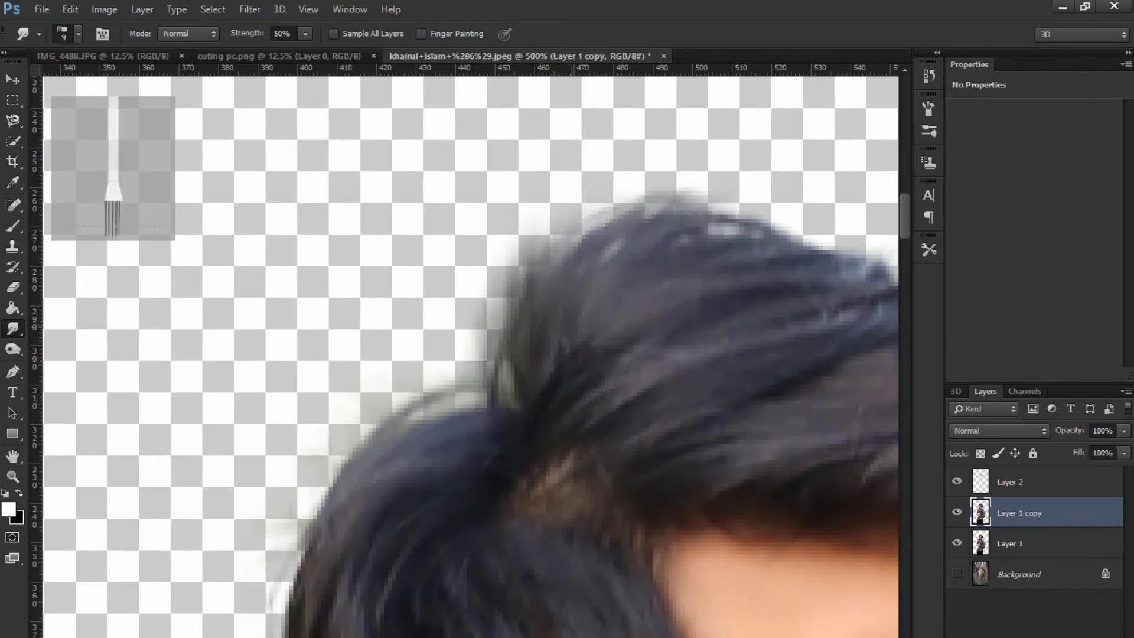
Soften the outline along the top of the hair with the 9 px bristle Smudge brush
left_click_drag(536, 276, 591, 214)
left_click_drag(536, 257, 593, 190)
left_click_drag(700, 192, 848, 252)
left_click_drag(768, 305, 762, 306)
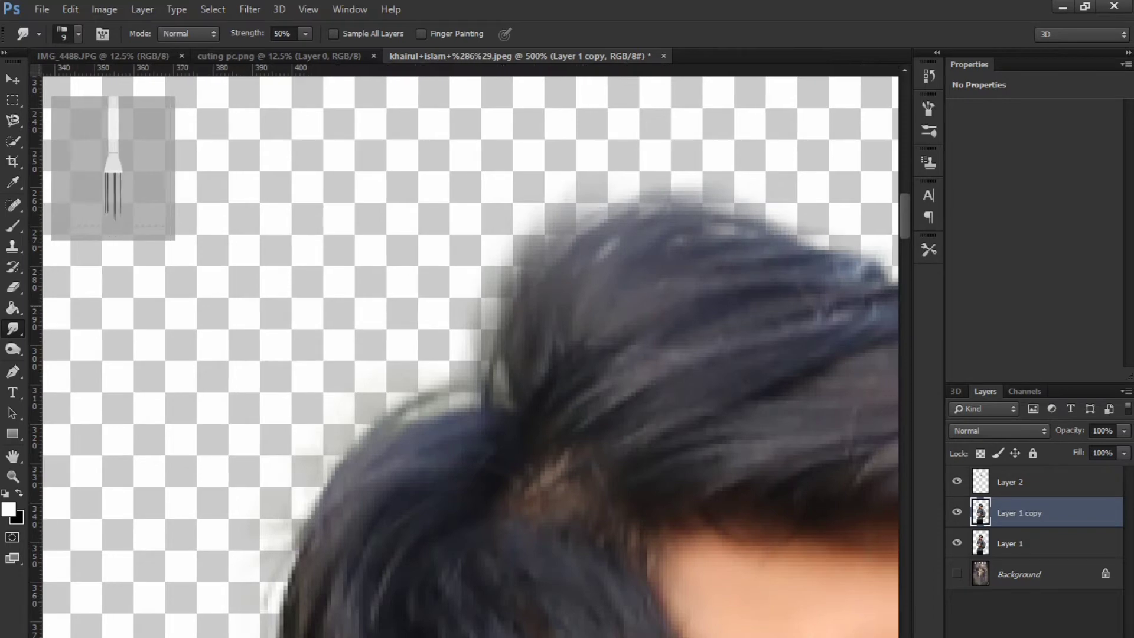
left_click_drag(775, 358, 579, 326)
left_click_drag(591, 198, 818, 272)
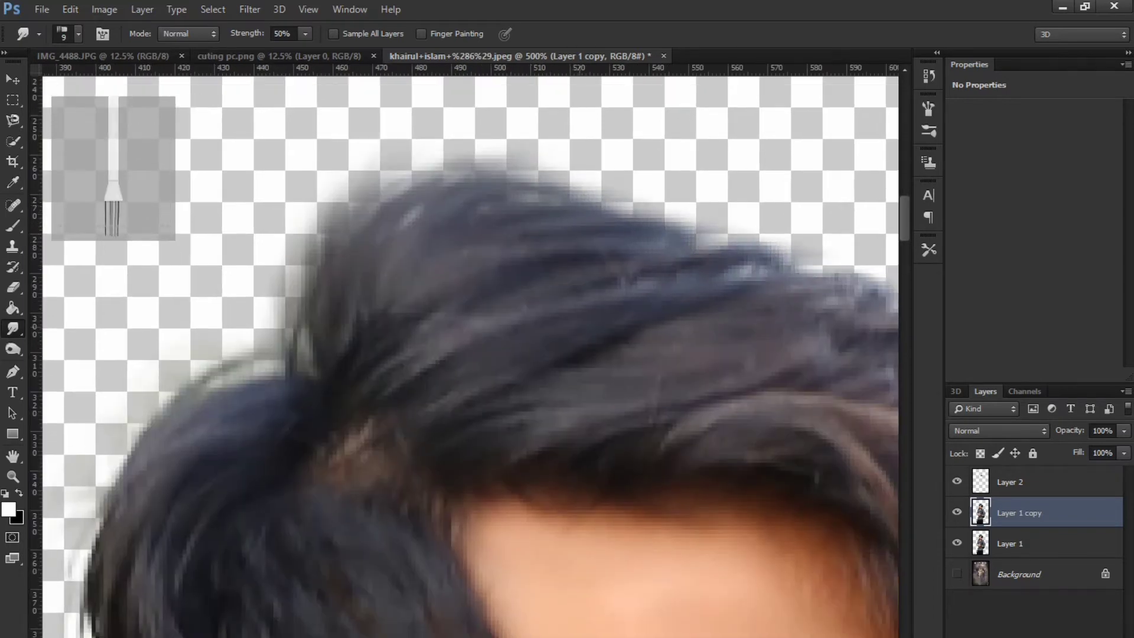
Smudge the front hair tips outwards past the forehead with the 9 px bristle brush
left_click_drag(768, 355, 585, 327)
left_click_drag(142, 526, 378, 383)
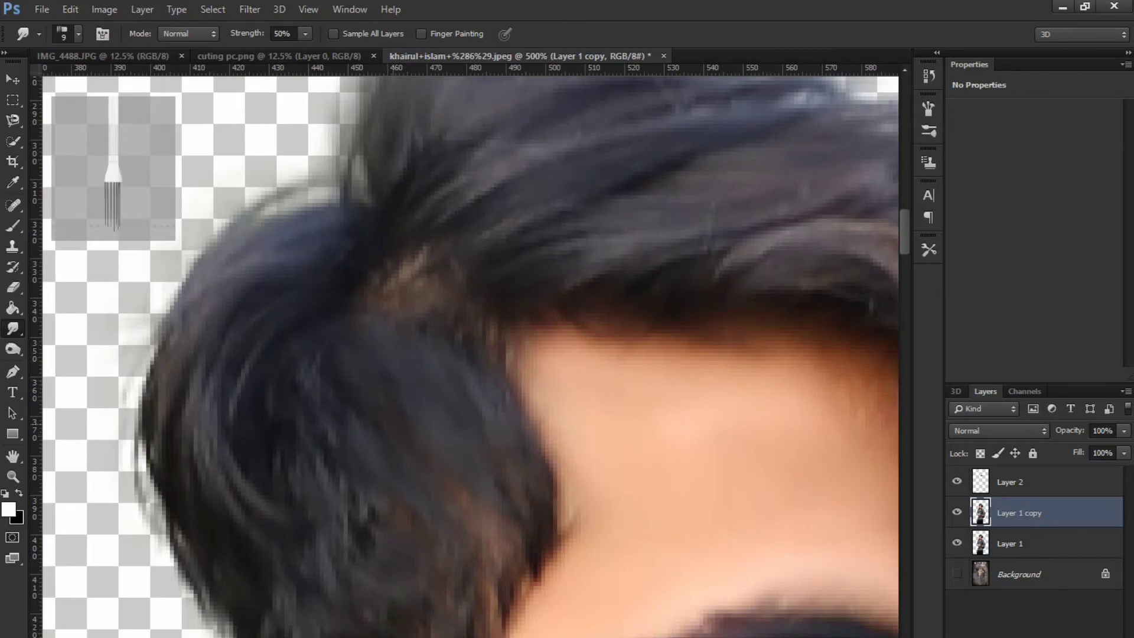
left_click_drag(295, 107, 474, 382)
scroll(474, 382, "down", 6)
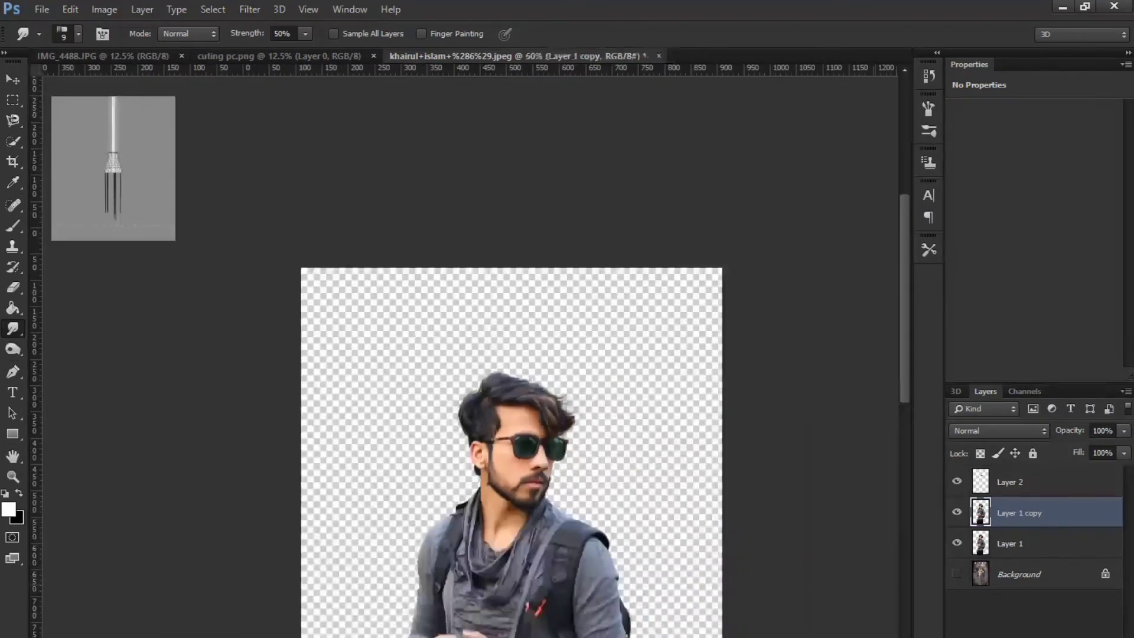
scroll(543, 413, "up", 8)
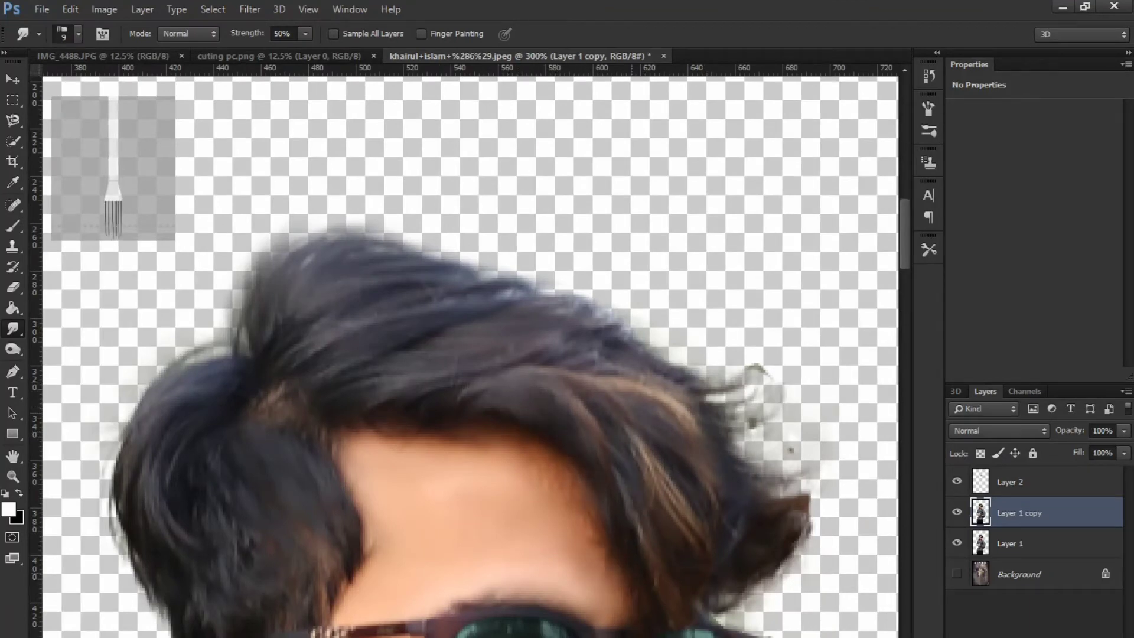
mouse_move(777, 508)
left_mouse_down()
mouse_move(824, 501)
mouse_move(829, 489)
left_mouse_up()
left_click_drag(734, 474, 777, 446)
left_click_drag(697, 421, 754, 444)
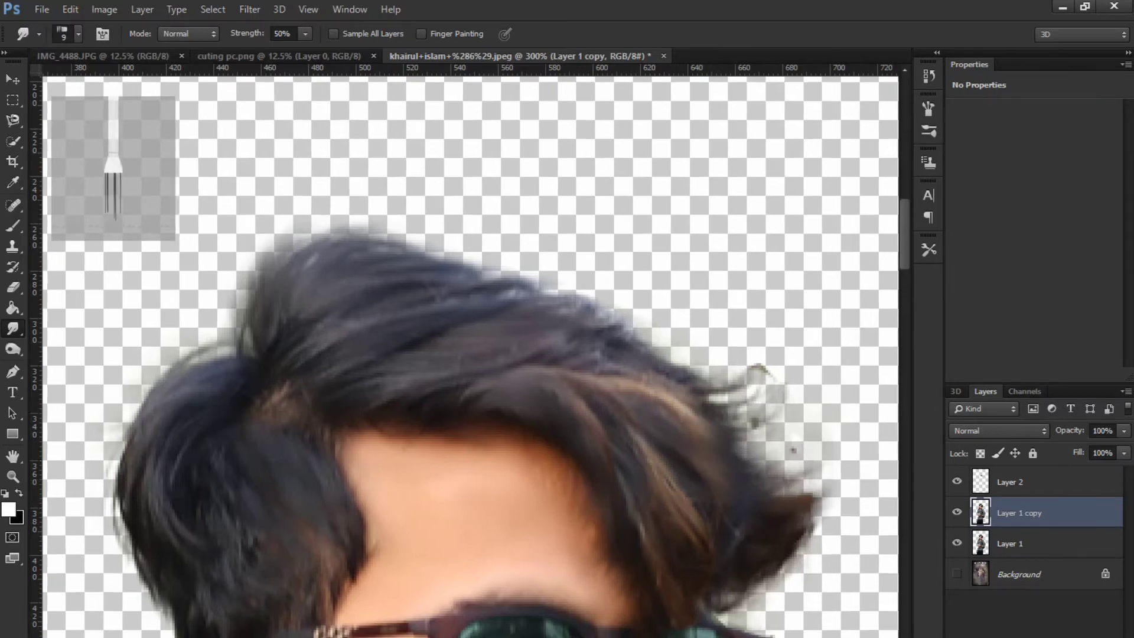
Examine the smoothed hair and skin on the whole cutout figure at several zoom levels
key("ctrl+minus")
key("ctrl+minus")
key("ctrl+minus")
key("ctrl+minus")
key("ctrl+minus")
key("ctrl+plus")
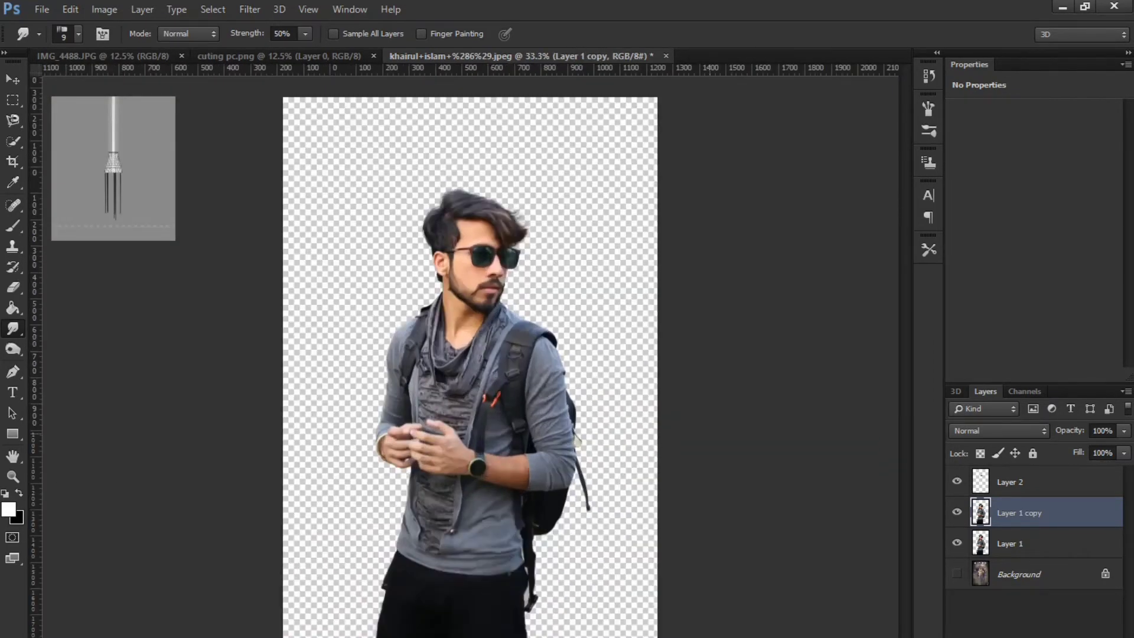
key("ctrl+minus")
key("ctrl+plus")
key("ctrl+plus")
key("ctrl+plus")
key("ctrl+minus")
key("ctrl+minus")
key("ctrl+minus")
key("ctrl+minus")
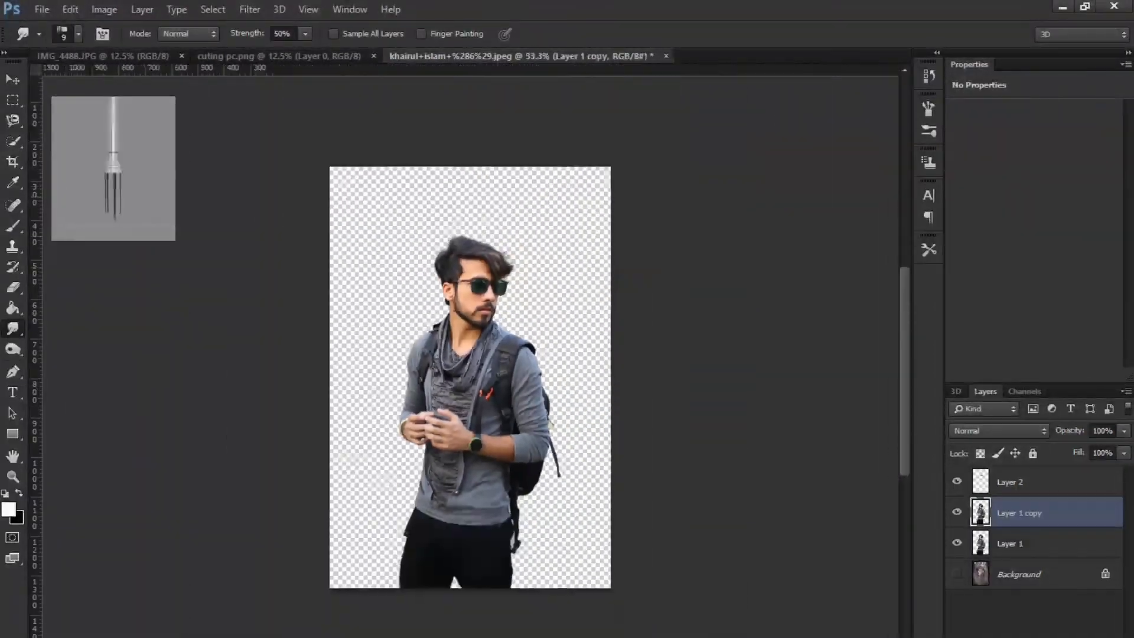
key("ctrl+plus")
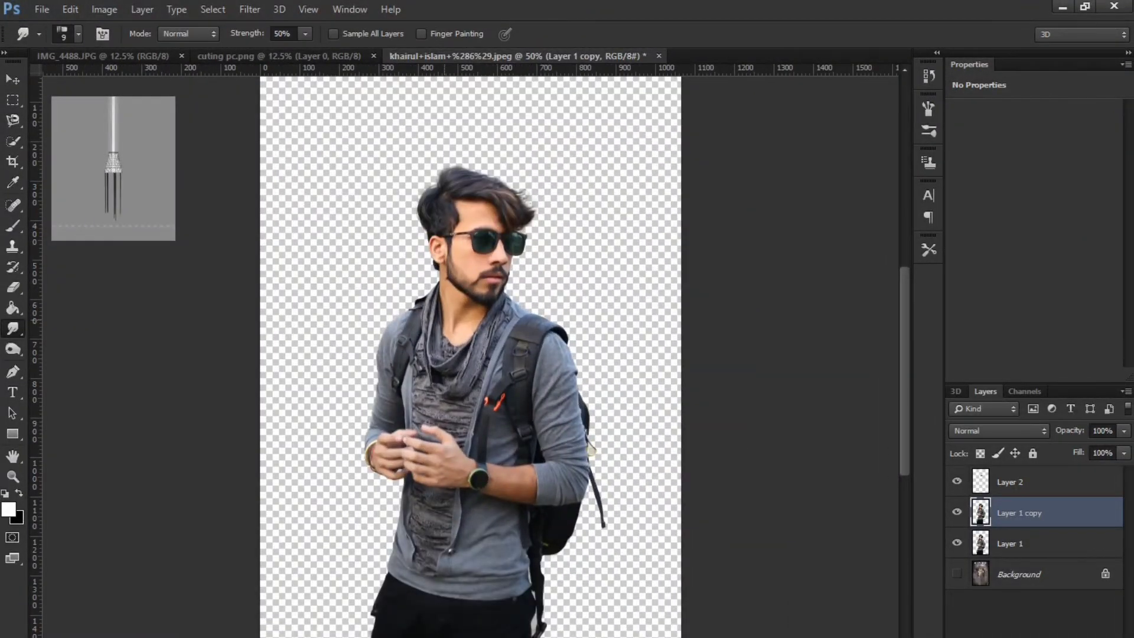
Show the Background layer again and view the man against the complete poster
key("ctrl+plus")
key("ctrl+minus")
key("ctrl+minus")
key("ctrl+plus")
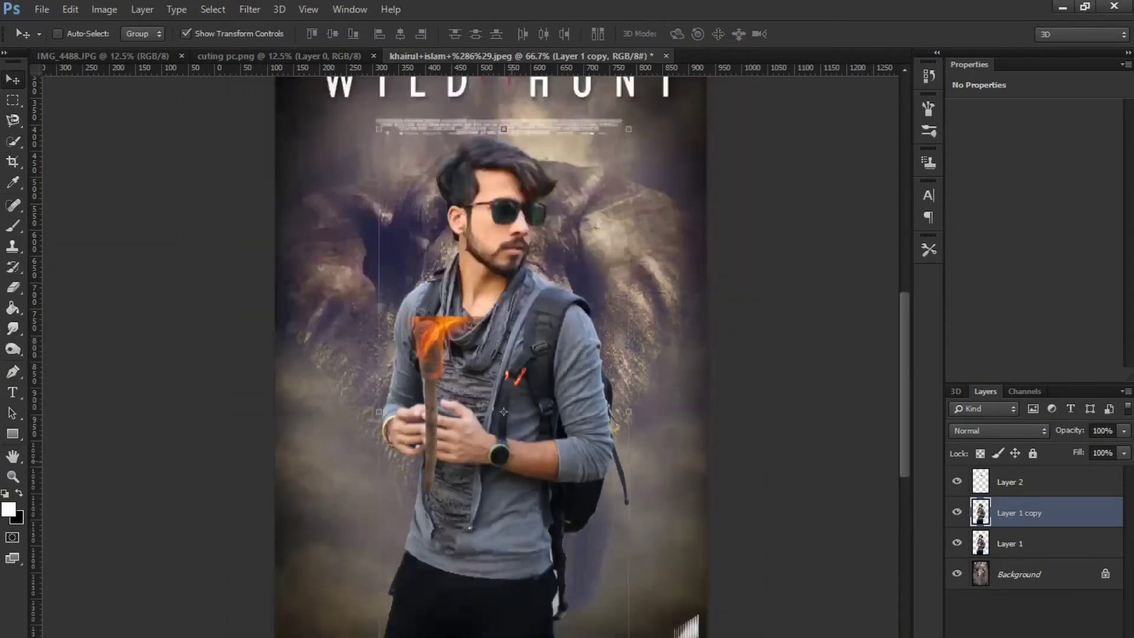
scroll(512, 461, "down", 4)
scroll(512, 461, "up", 3)
scroll(512, 461, "down", 1)
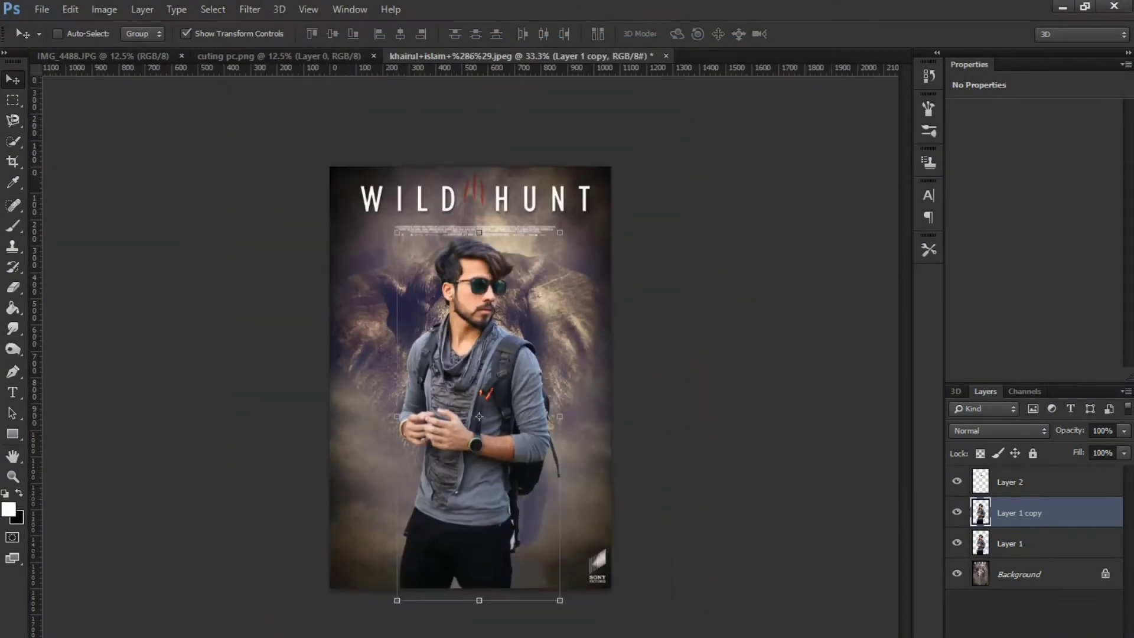
left_click(998, 637)
left_click(1005, 637)
left_click(1106, 209)
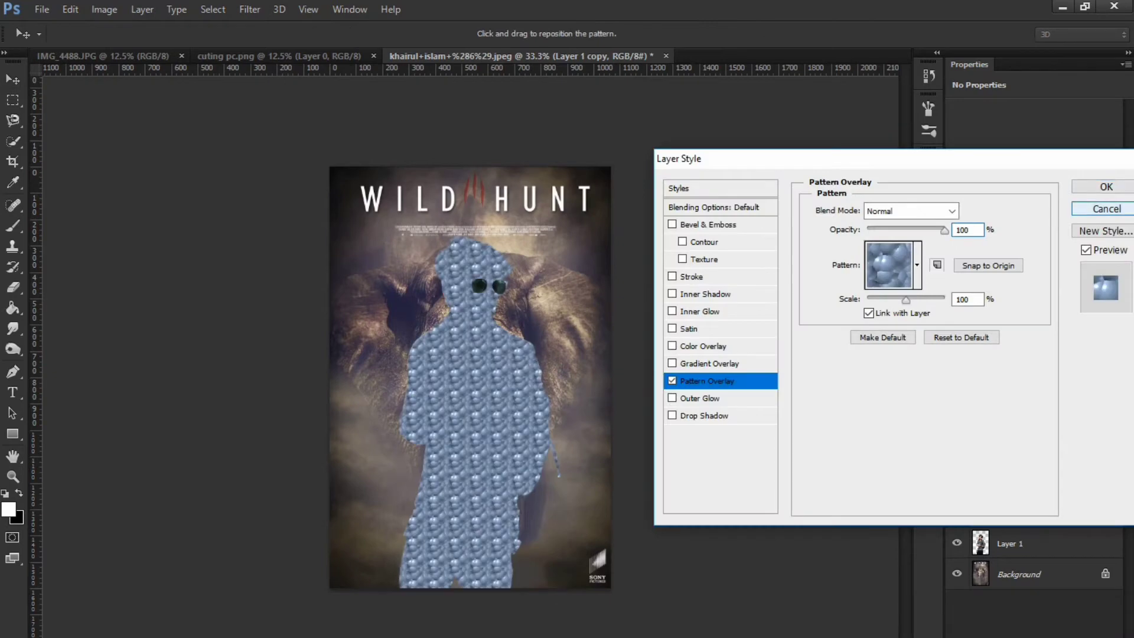
key("Escape")
Merge Layer 2, Layer 1 copy and Layer 1 into one layer and duplicate the merged layer
left_click(1016, 543, "ctrl")
left_click(1016, 482, "ctrl")
right_click(1034, 481)
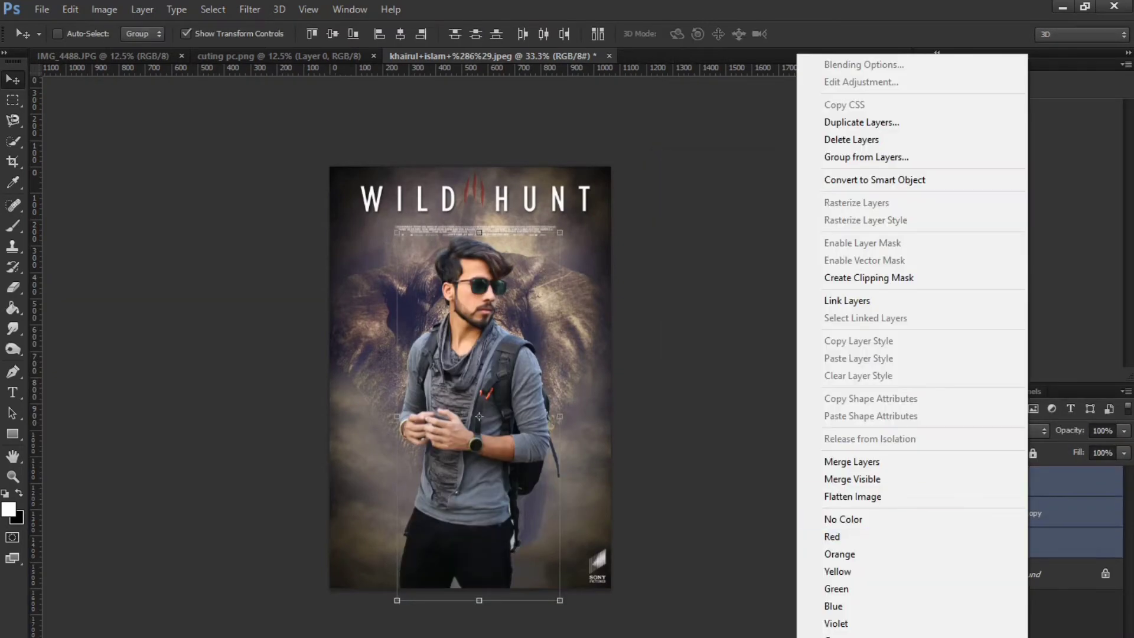
left_click(833, 461)
key("ctrl+j")
Apply the Camera Raw filter to Layer 2 copy with Exposure -0.25, Highlights -14, Shadows +21, Whites +23, Blacks +23 and Vibrance +25
left_click(250, 10)
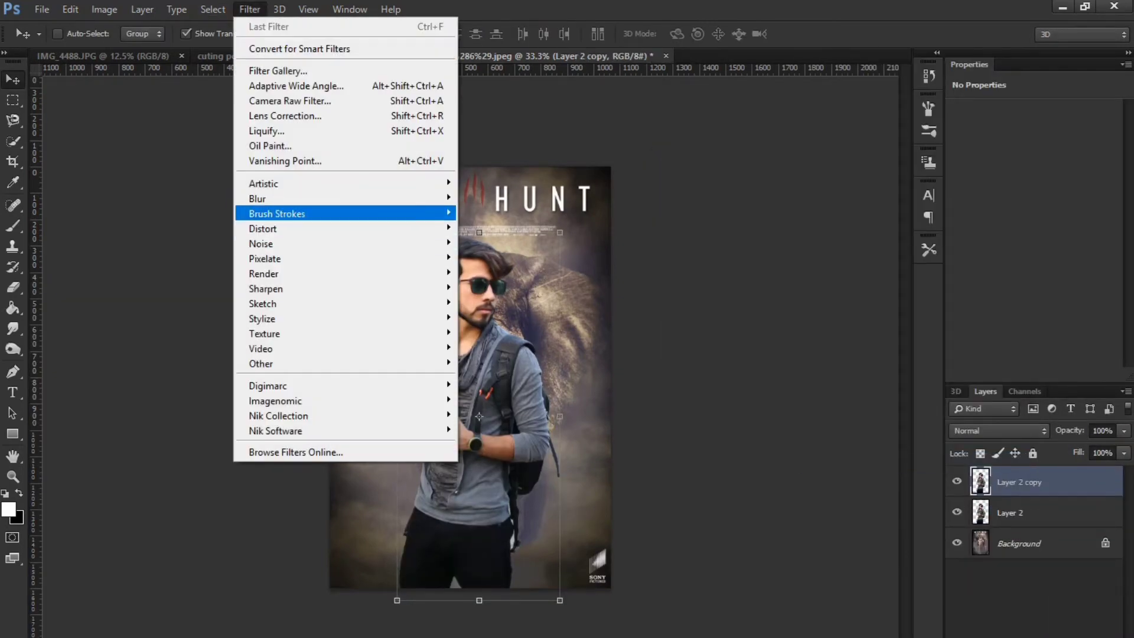
left_click(290, 101)
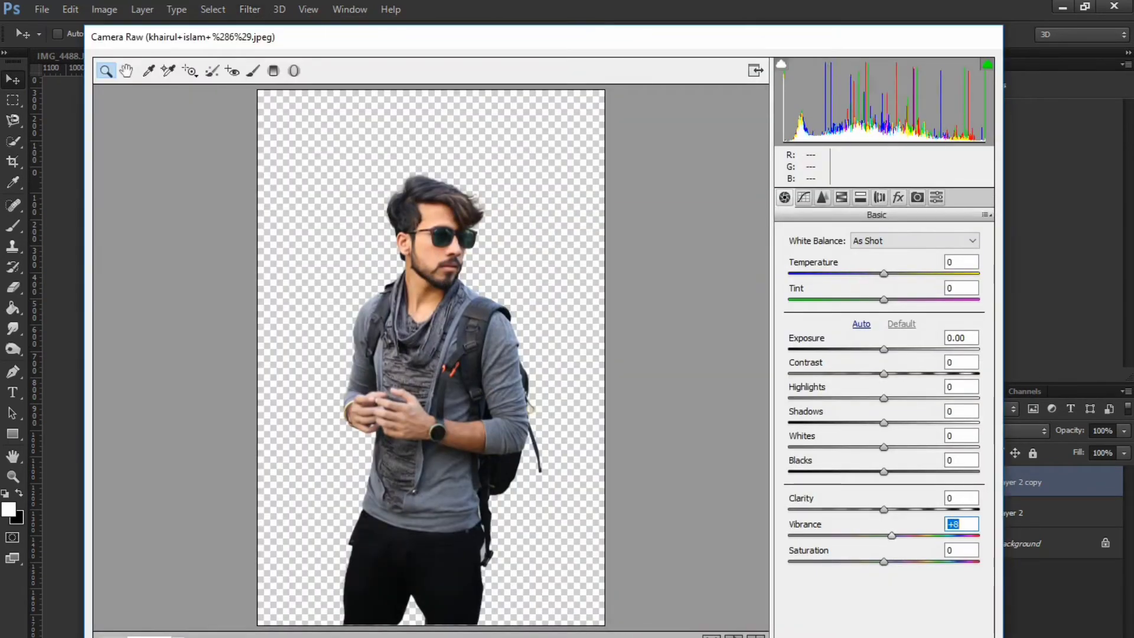
left_click_drag(891, 535, 908, 536)
left_click_drag(883, 349, 879, 349)
left_click_drag(883, 399, 936, 472)
key("shift+Down")
key("shift+Down")
key("shift+Down")
key("Down")
key("Down")
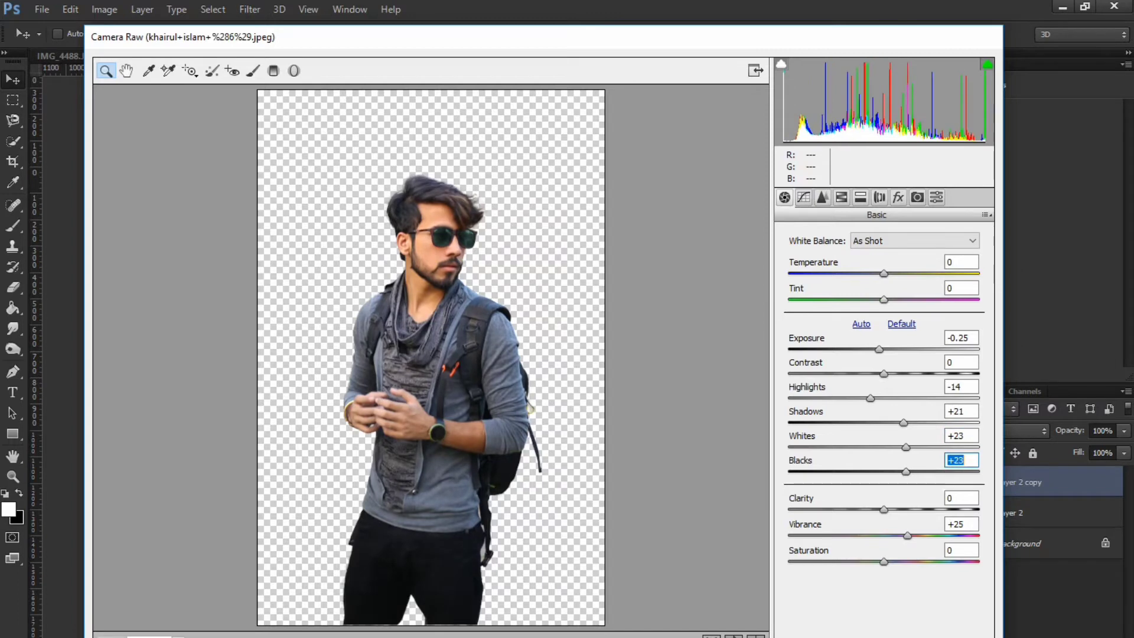
key("Return")
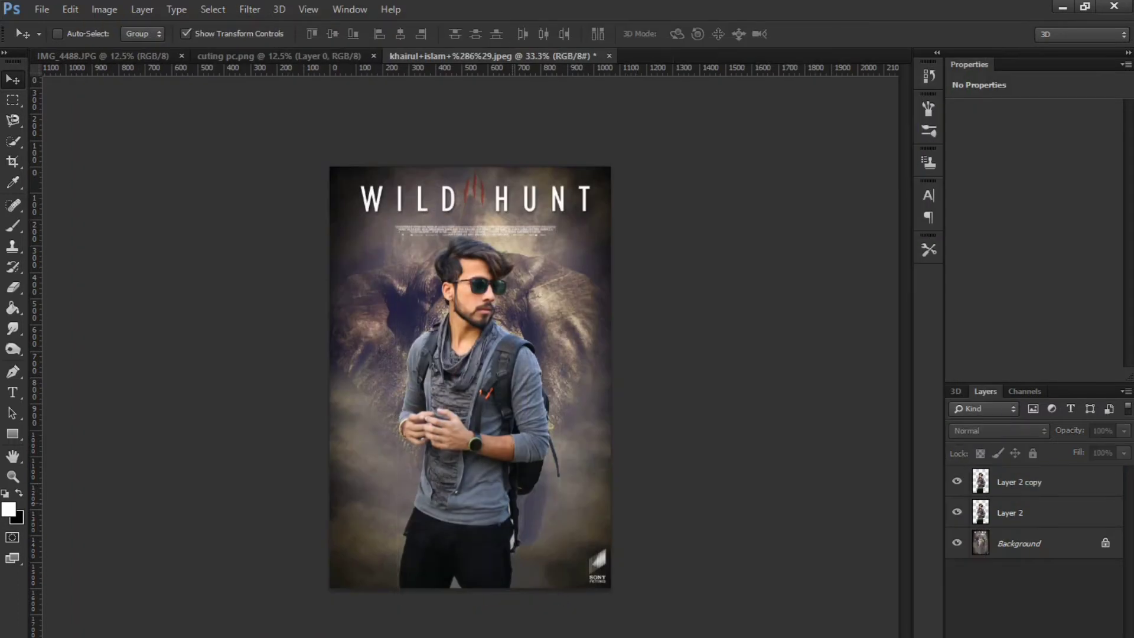
Add a Color Balance adjustment layer above all layers and set the midtones' Cyan–Red value to +3
key("ctrl+plus")
key("ctrl+minus")
left_click(1038, 637)
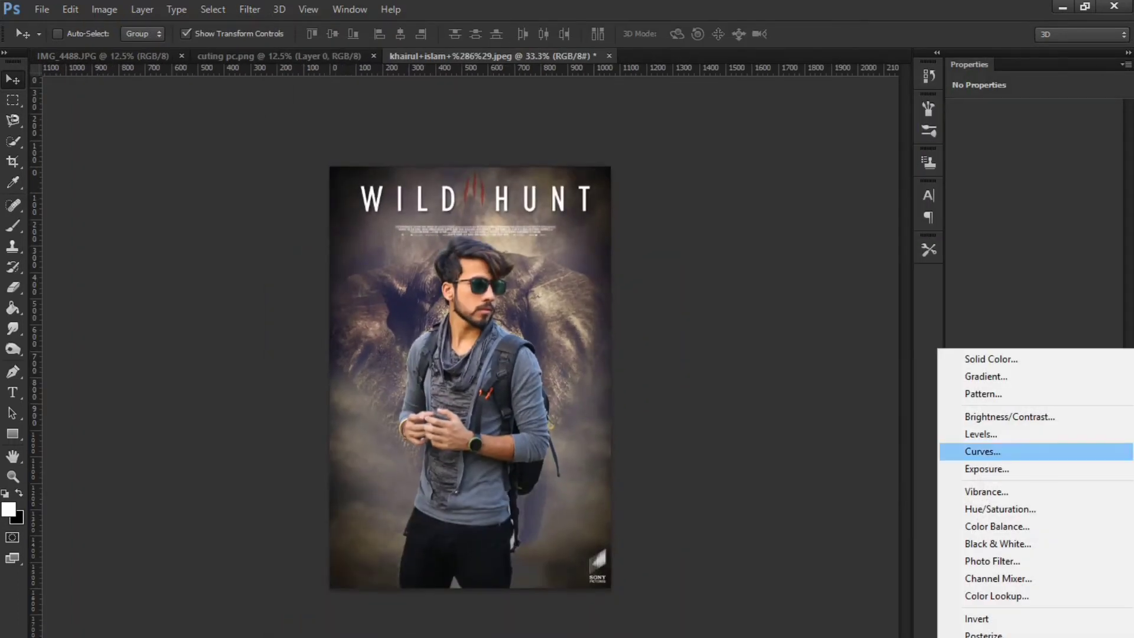
left_click(999, 526)
left_click_drag(1013, 151, 1006, 150)
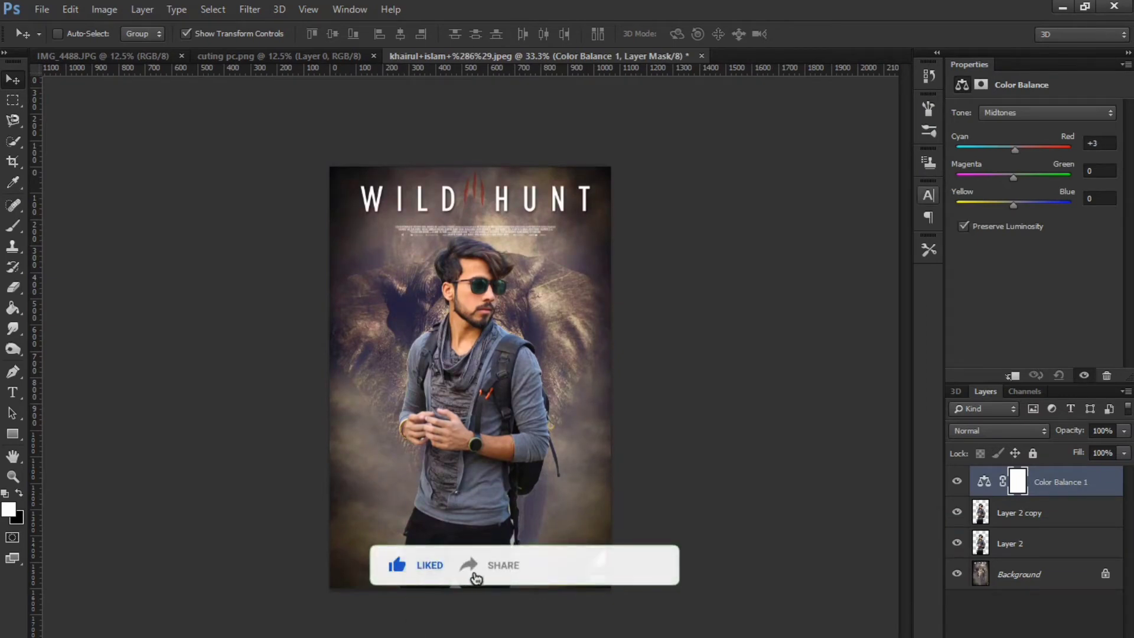
Copy the cutout man from cuting pc.png into the Wild Hunt poster, directly above the Background layer
left_click(1028, 575)
key("ctrl+plus")
key("ctrl+minus")
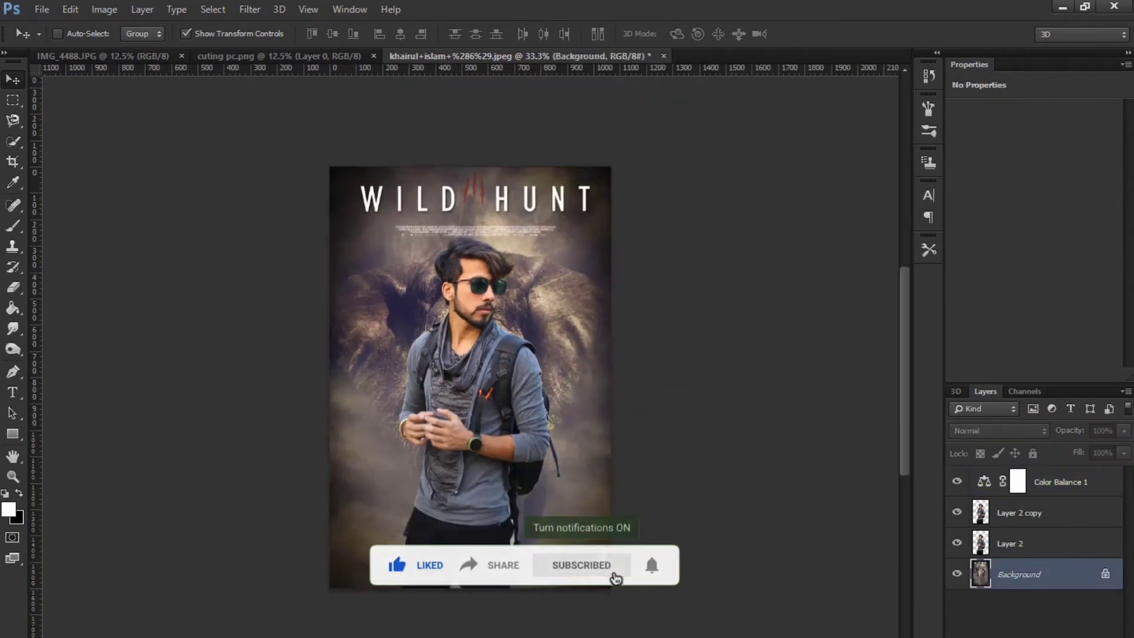
key("ctrl+plus")
left_click(42, 9)
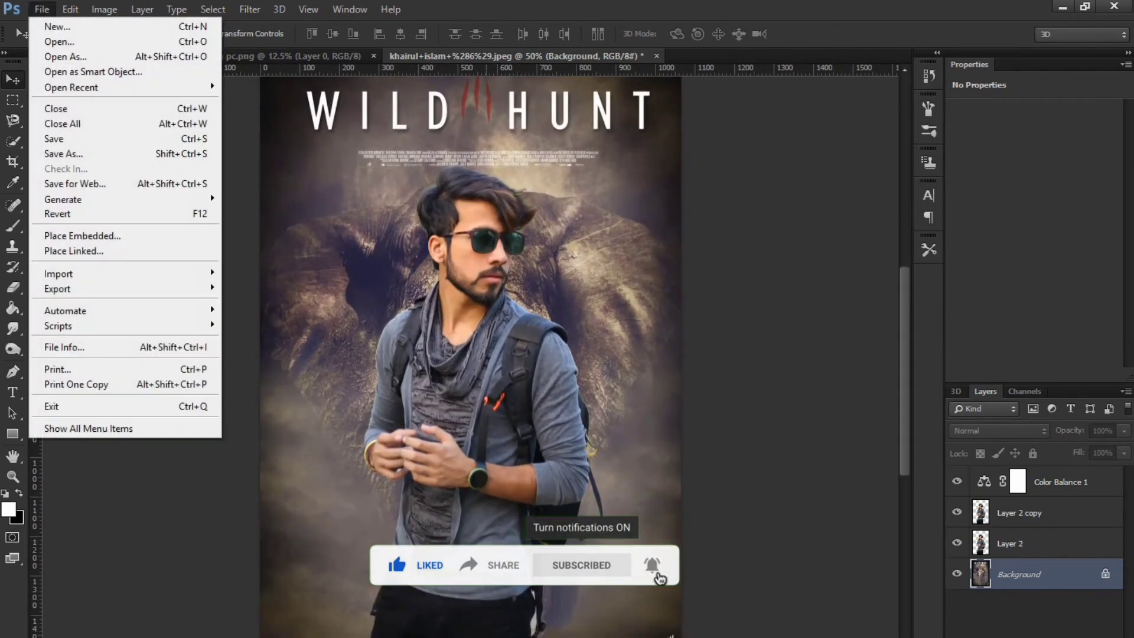
left_click(42, 9)
left_click(42, 10)
left_click(279, 56)
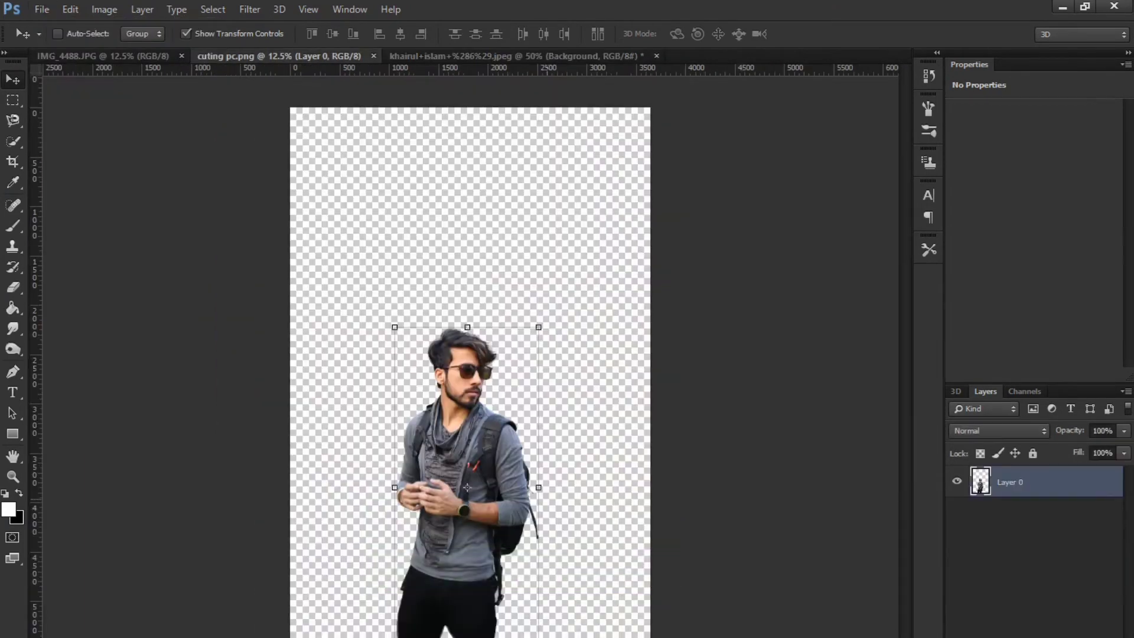
left_click_drag(473, 457, 577, 454)
key("ctrl+minus")
key("ctrl+minus")
key("ctrl+minus")
key("ctrl+minus")
key("ctrl+t")
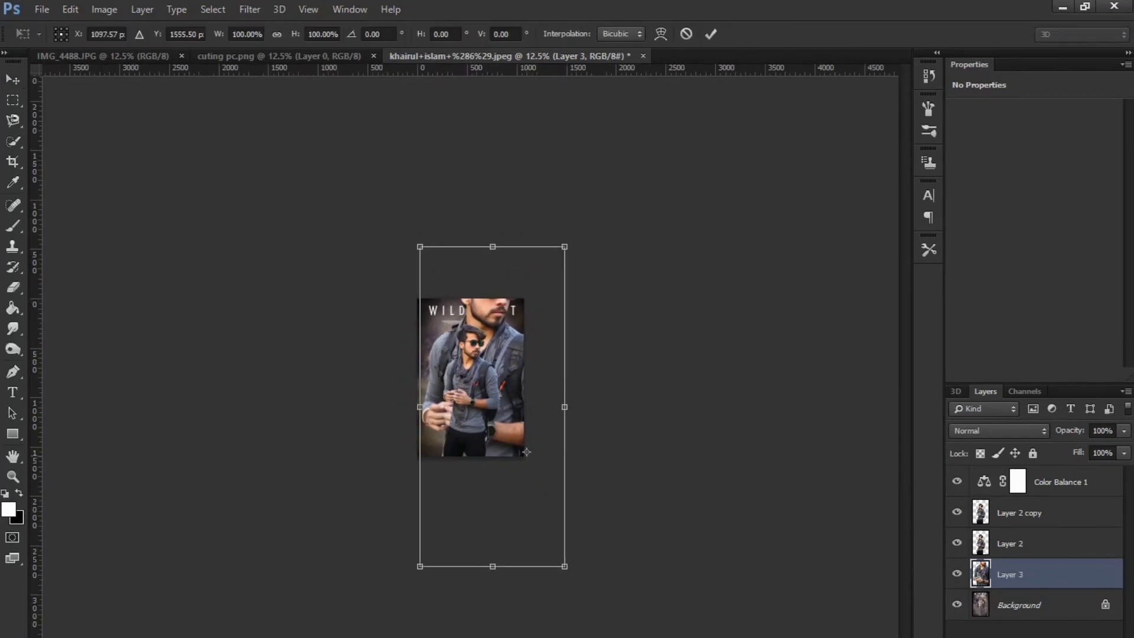
key("Escape")
Lower Layer 3's opacity to 32% and move it so the large face sits behind the man on the poster's right side
key("ctrl+plus")
key("ctrl+plus")
left_click_drag(534, 338, 564, 383)
left_click_drag(573, 343, 568, 408)
key("ctrl+plus")
key("ctrl+plus")
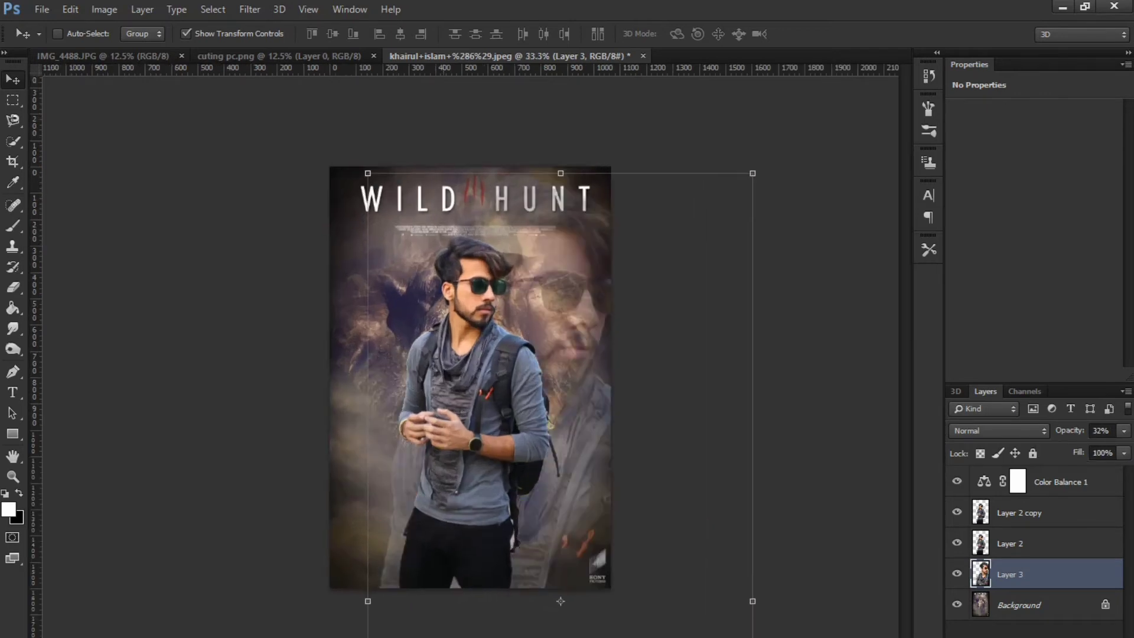
left_click_drag(598, 462, 618, 542)
left_click_drag(620, 503, 632, 502)
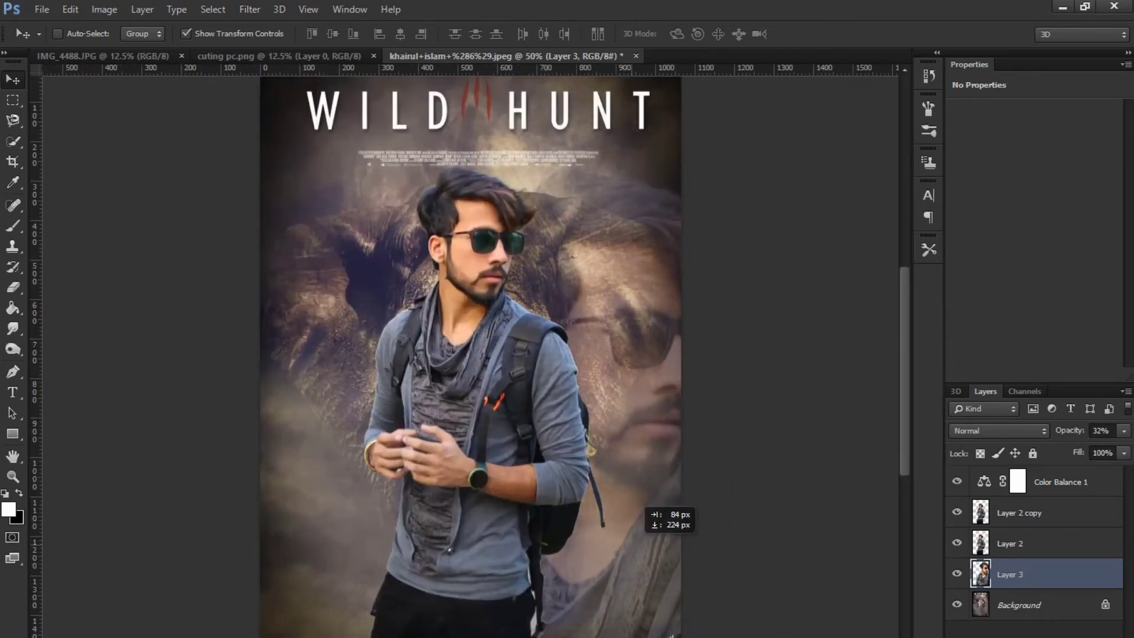
Erase unwanted parts of the faded large figure on Layer 3 with the Eraser, using a 25 px brush
left_click(1010, 544)
left_click(1010, 574)
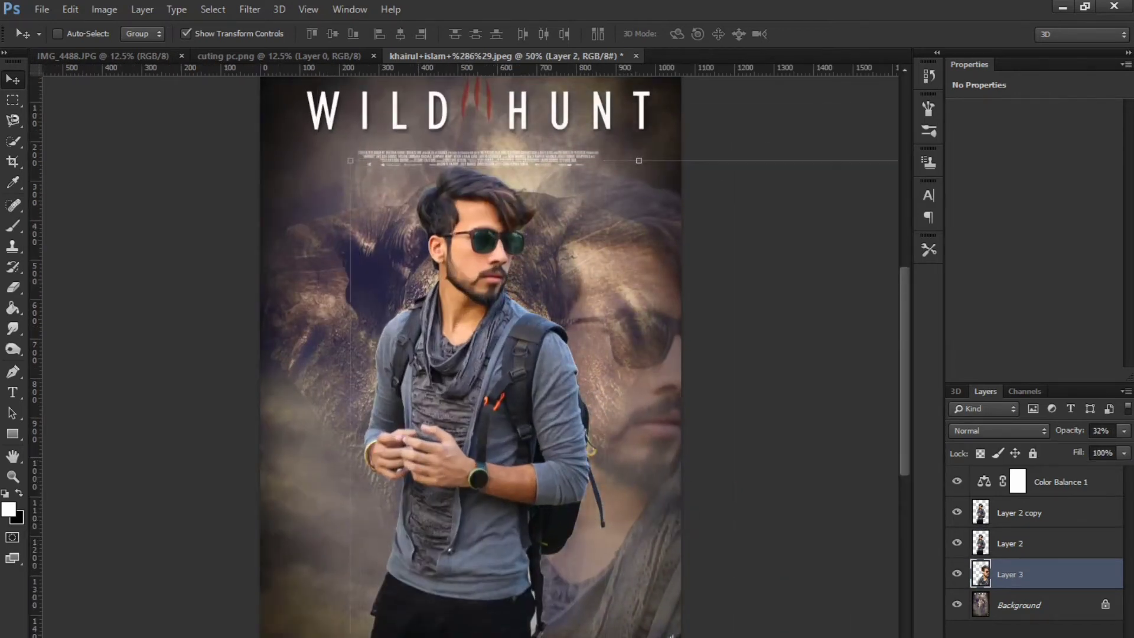
scroll(470, 355, "down", 3)
key("e")
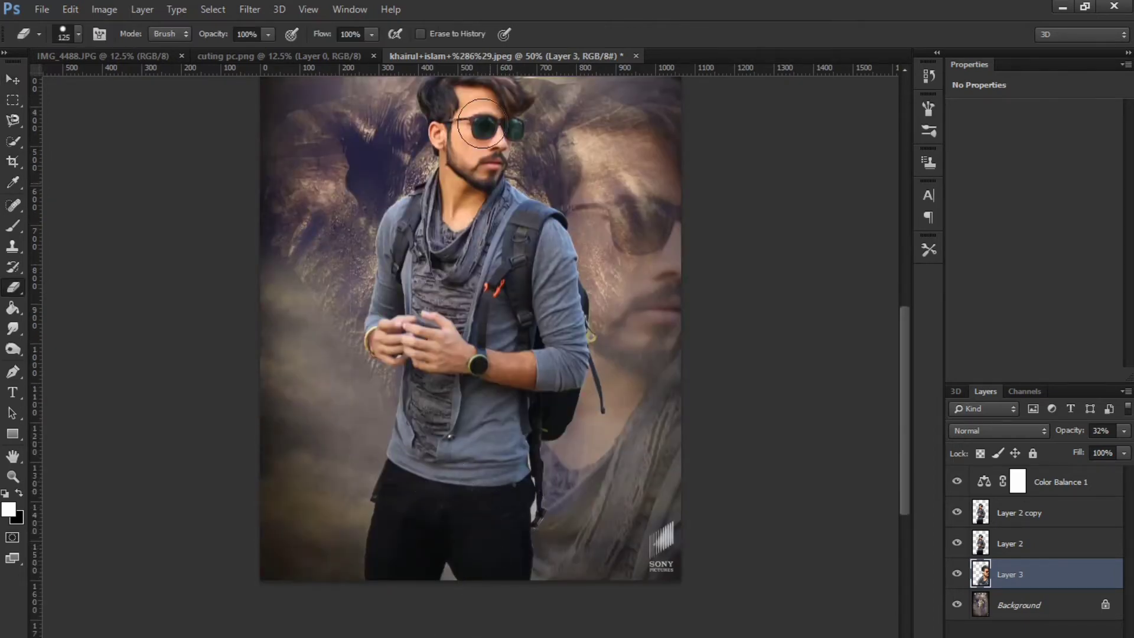
right_click(464, 123)
left_click_drag(661, 269, 542, 287)
key("Return")
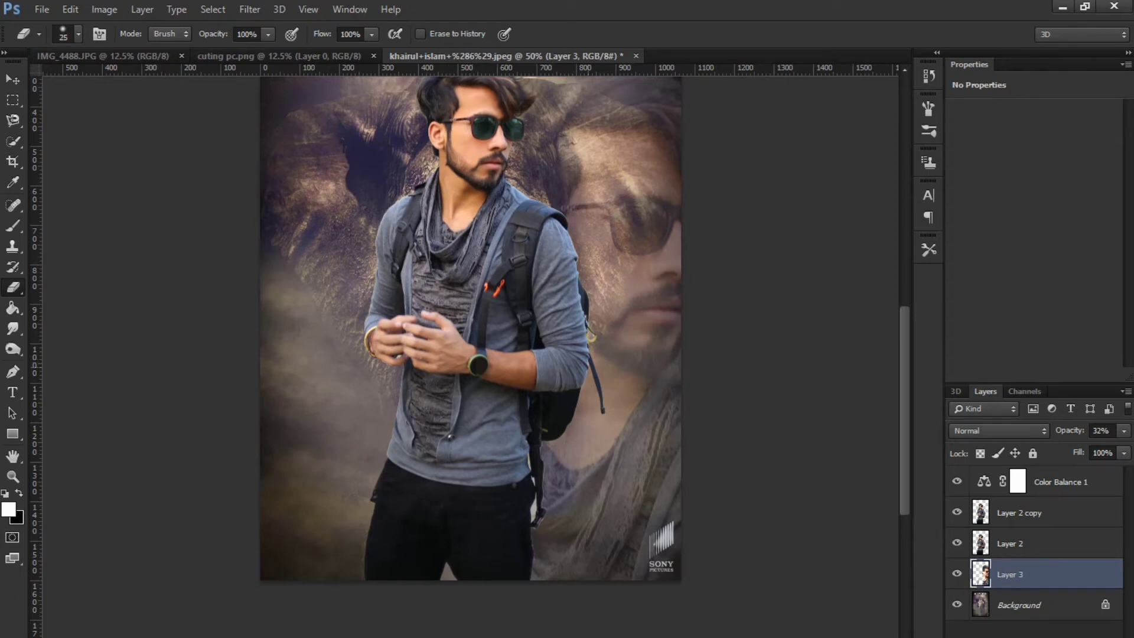
key("ctrl+plus")
key("ctrl+plus")
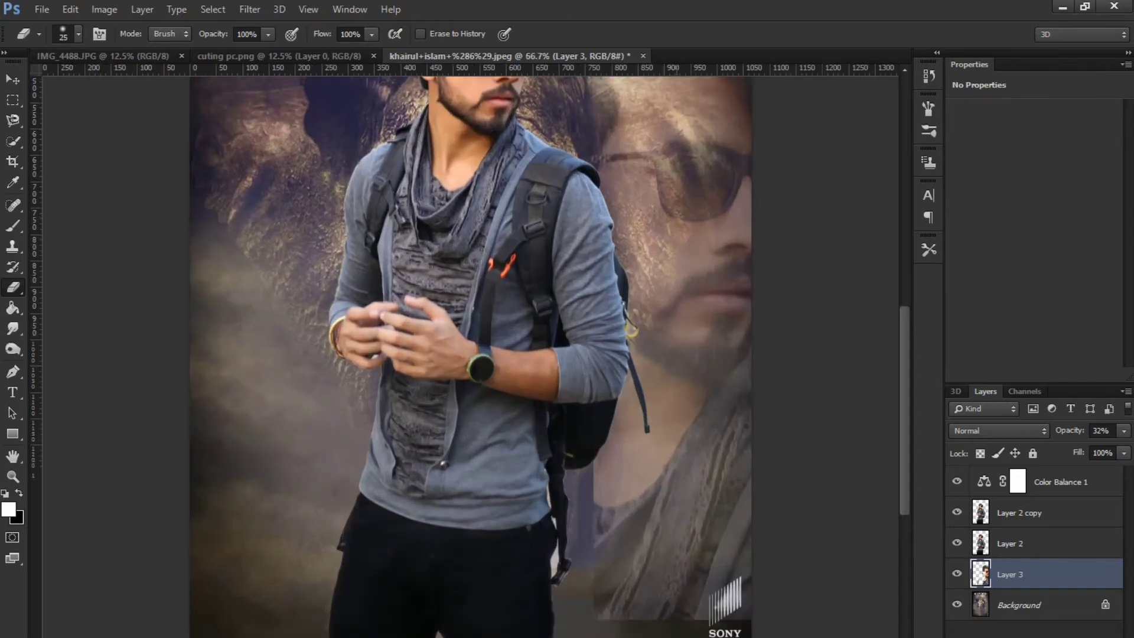
key("ctrl+minus")
key("ctrl+minus")
key("ctrl+minus")
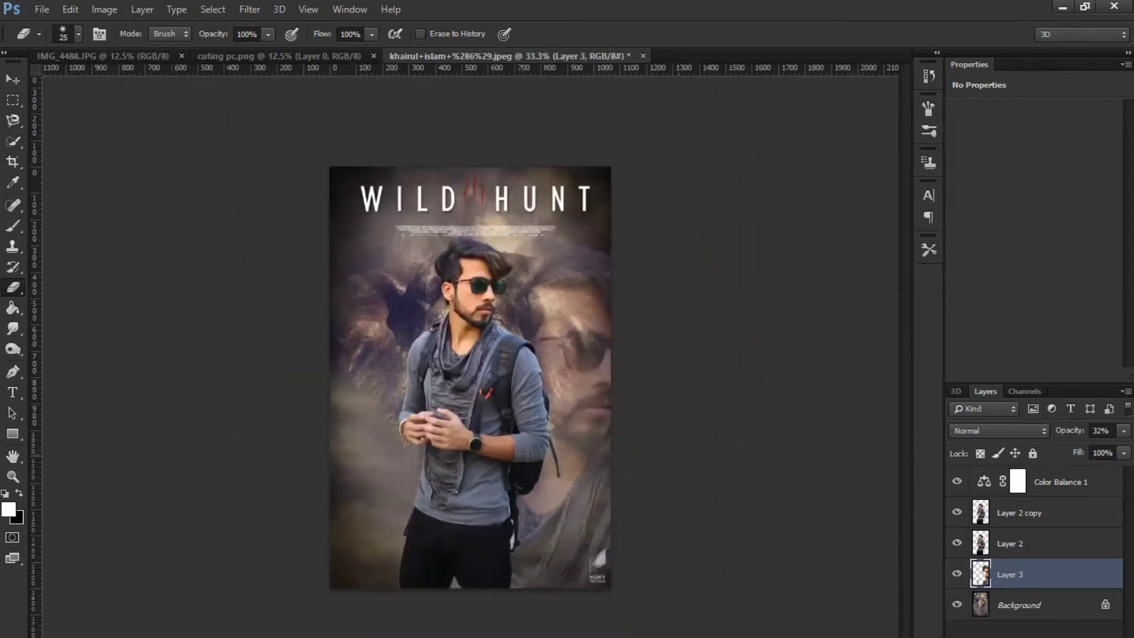
Shift the faded figure on Layer 3 slightly to the left and clean up its edges with a 70 px Eraser brush
key("v")
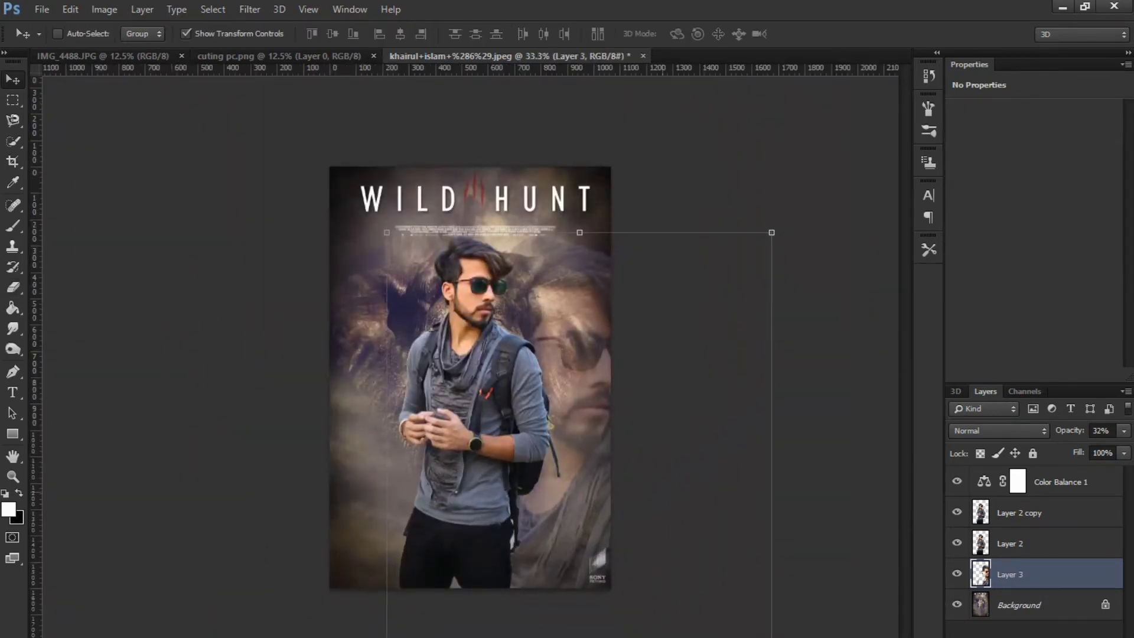
left_click_drag(660, 495, 640, 495)
key("ctrl+plus")
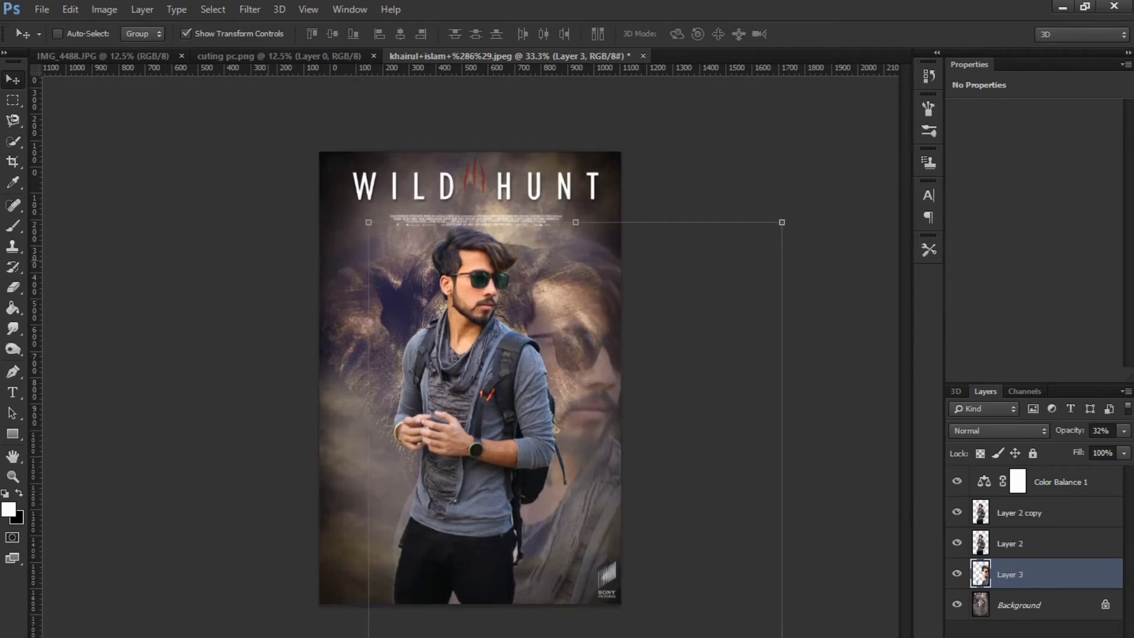
key("e")
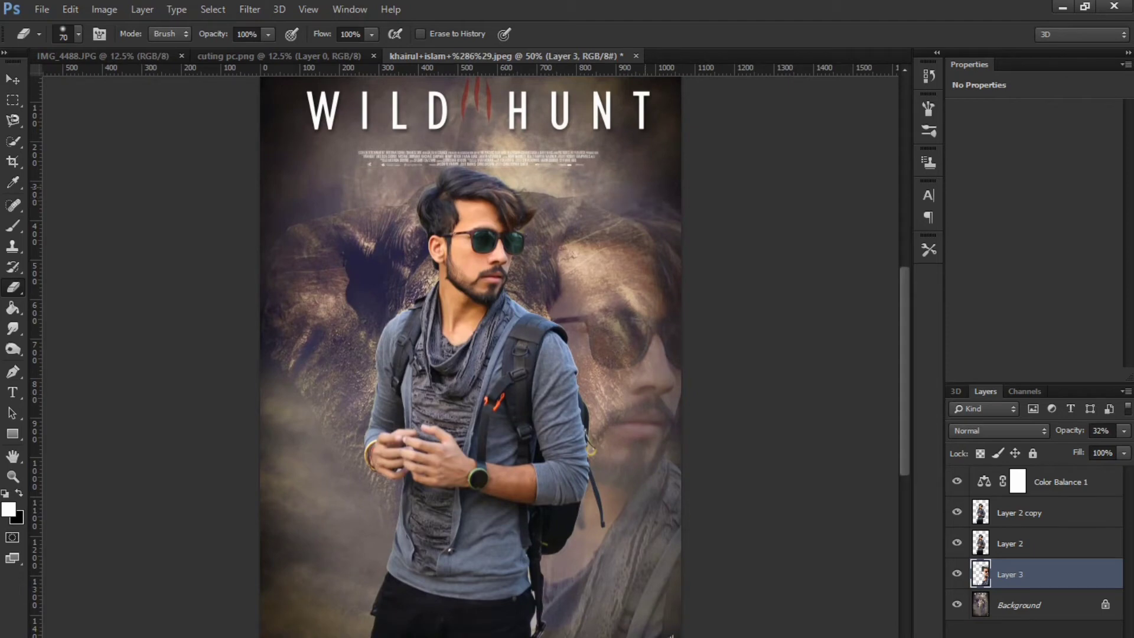
key("ctrl+minus")
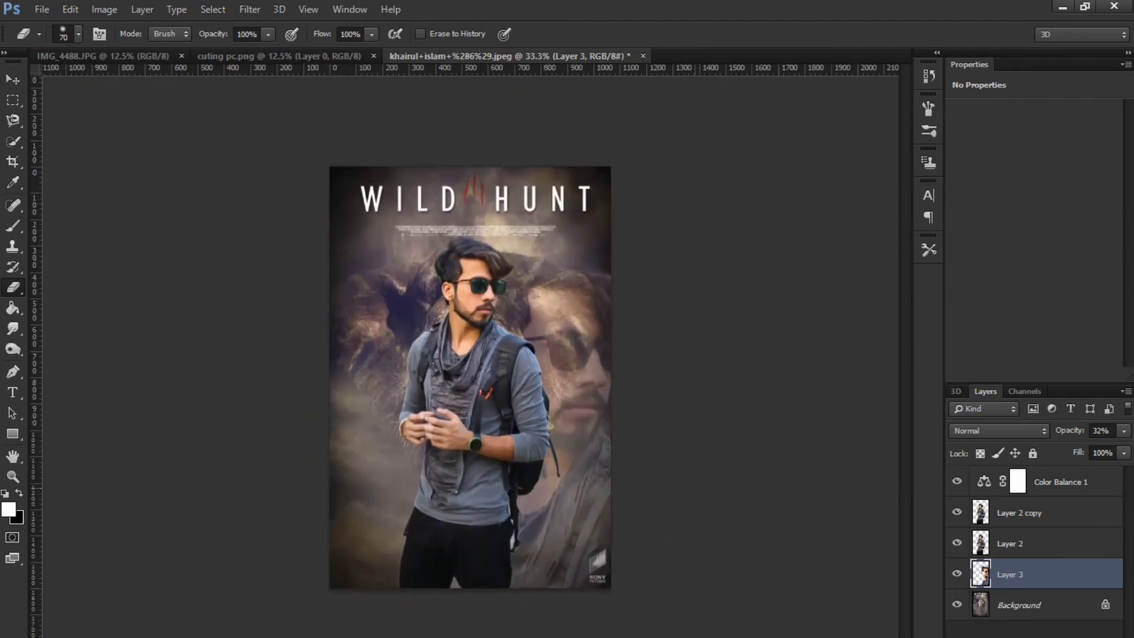
key("ctrl+plus")
Try to merge the Color Balance layer and all image layers into the Background, and undo the merge
left_click(1048, 514, "shift")
left_click(1052, 485, "shift")
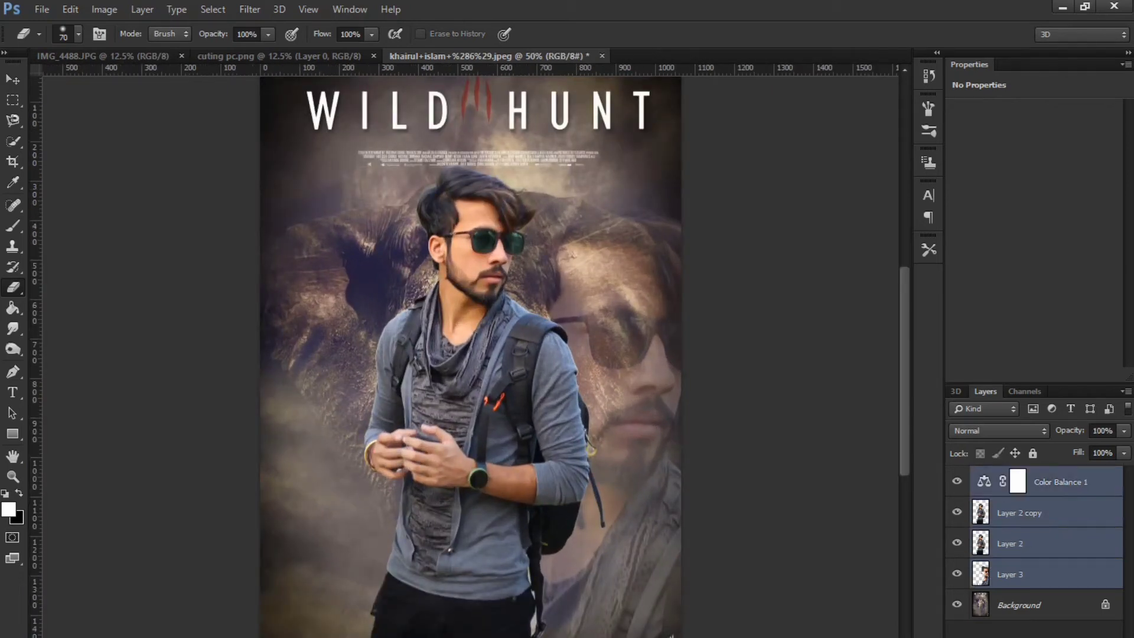
left_click(1049, 593, "shift")
right_click(1049, 592)
left_click(960, 505)
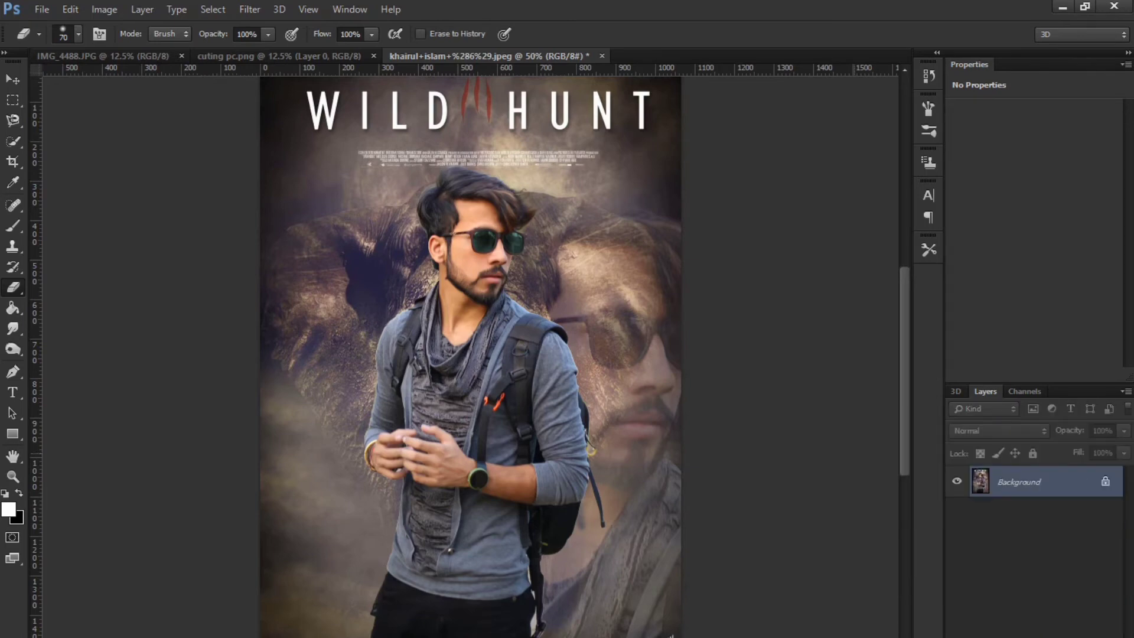
key("ctrl+z")
Merge Layer 3, Layer 2 and Layer 2 copy into one layer beneath the Color Balance adjustment
left_click(1027, 628)
left_click(1025, 574)
left_click(1022, 513, "shift")
right_click(1015, 514)
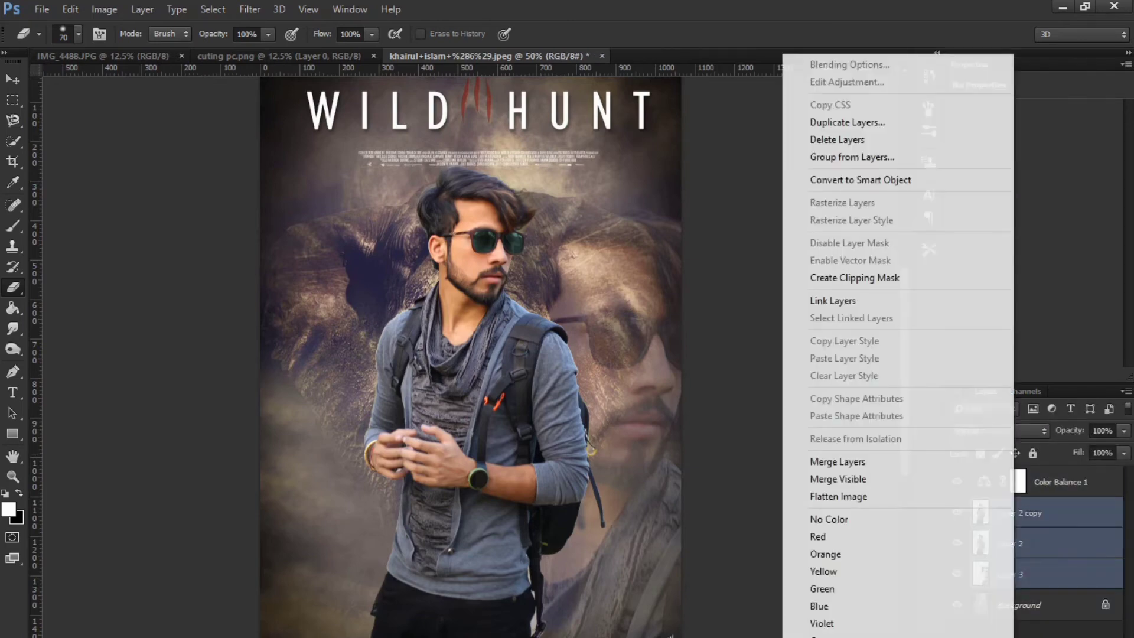
left_click(837, 462)
Place the orange lens flare image from the LIGHT PNG folder as an embedded object and set its blend mode to Screen
left_click(42, 9)
left_click(80, 230)
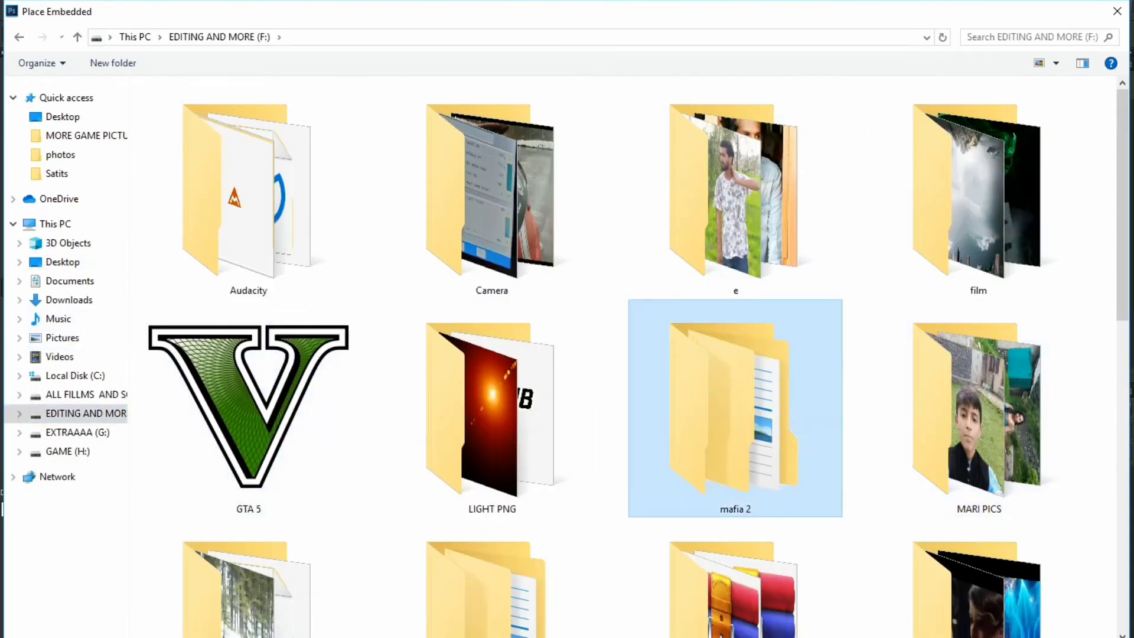
double_click(468, 384)
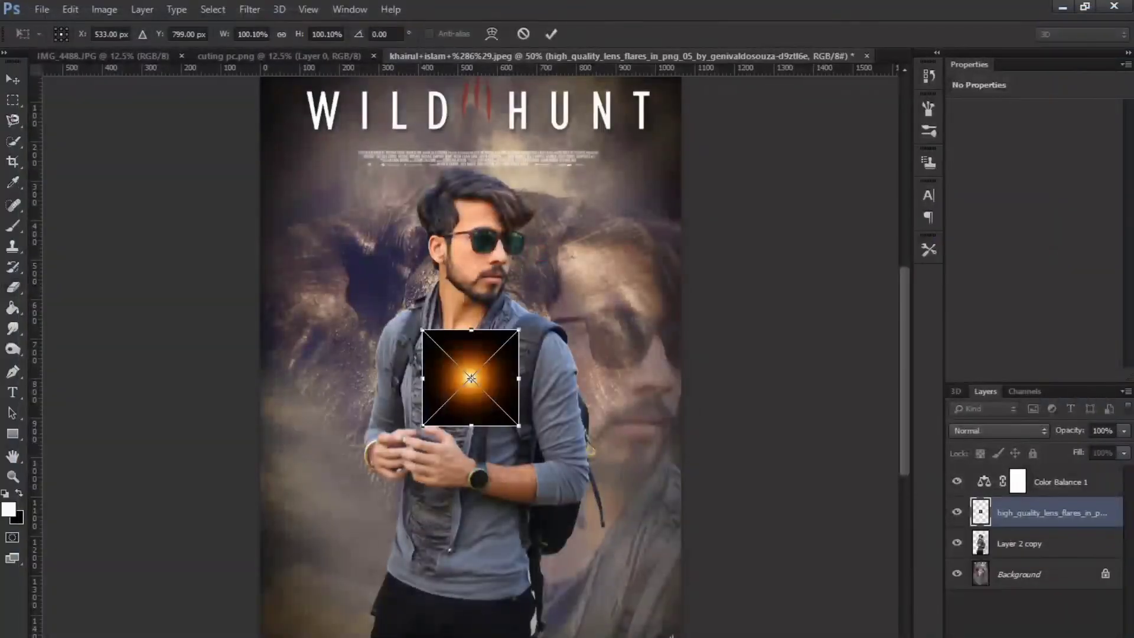
left_click(998, 431)
left_click(988, 144)
Enlarge the lens flare to about 1661 by 2034 px and position its glow along the poster's left edge
left_click_drag(471, 380, 351, 231)
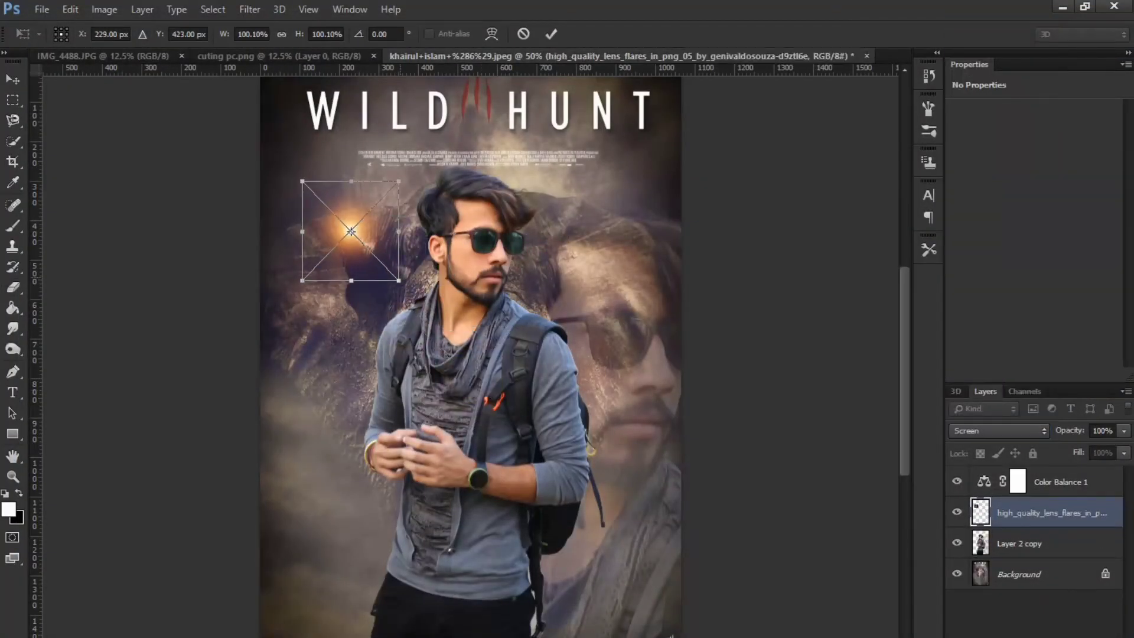
left_click_drag(399, 280, 716, 637)
left_click_drag(581, 598, 430, 637)
key("ctrl+minus")
key("ctrl+minus")
left_click_drag(453, 454, 628, 361)
left_click_drag(559, 358, 414, 354)
key("ctrl+plus")
key("Return")
left_click(249, 9)
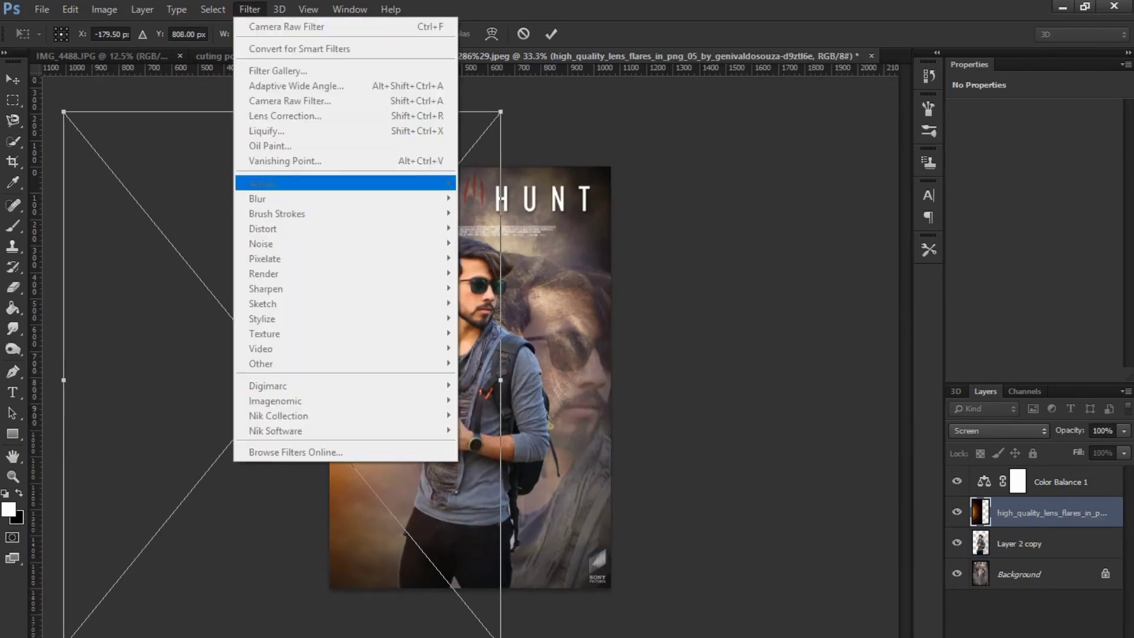
left_click(551, 34)
Try the basic Blur filter on the lens flare layer and undo it
left_click(250, 9)
mouse_move(265, 200)
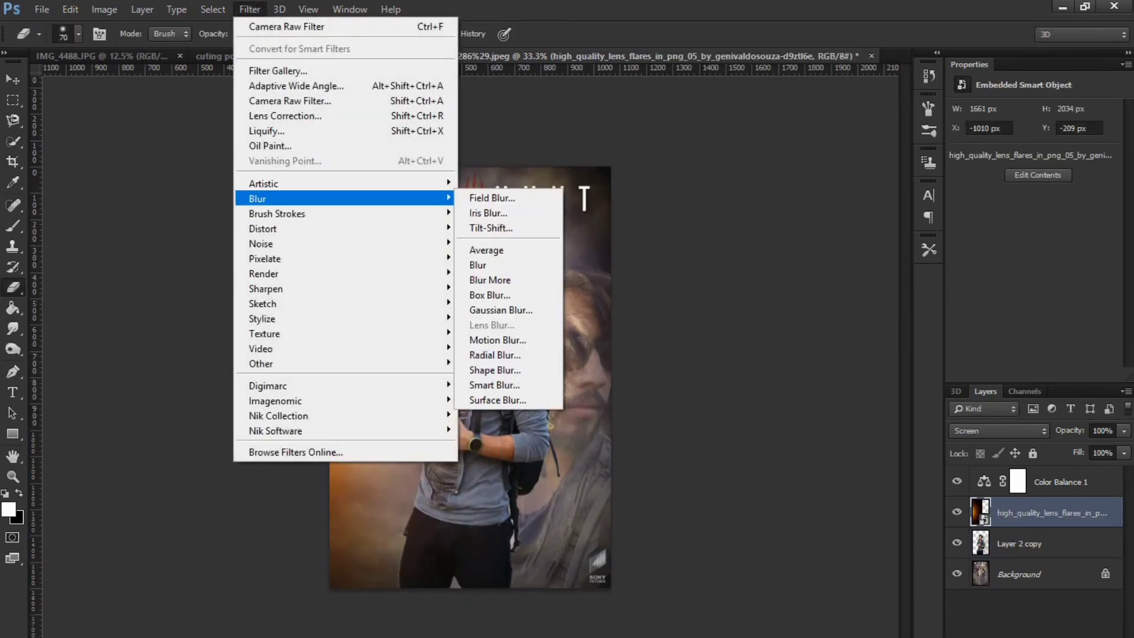
left_click(490, 265)
key("ctrl+z")
Apply a Gaussian Blur with a 66.4-pixel radius to the lens flare layer and lower its opacity to 75%
left_click(250, 9)
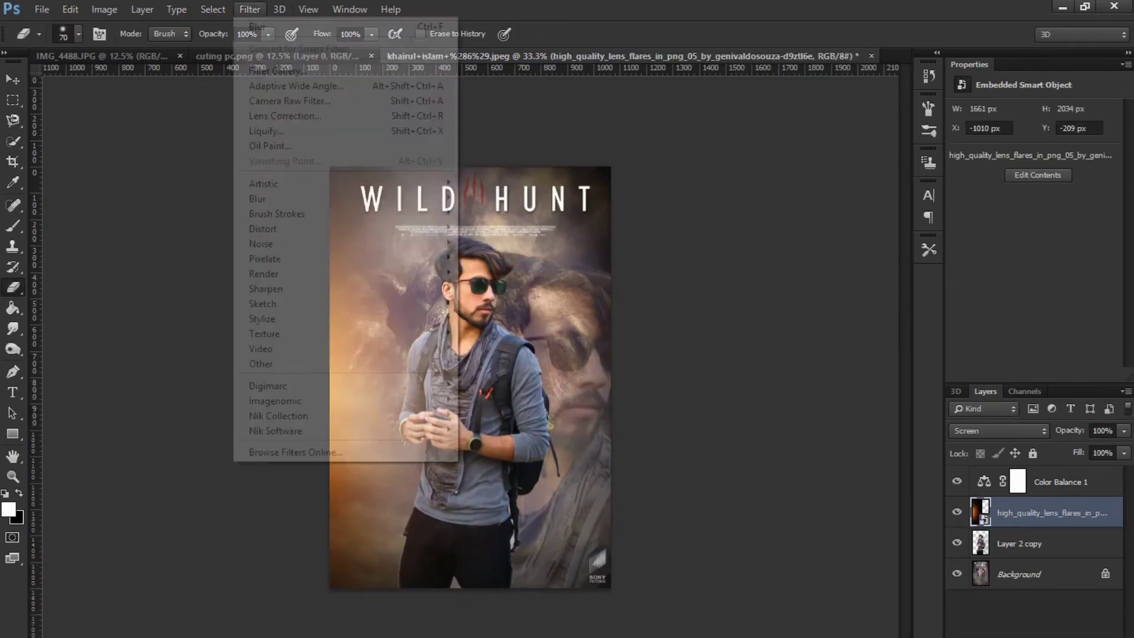
mouse_move(331, 248)
left_click(508, 309)
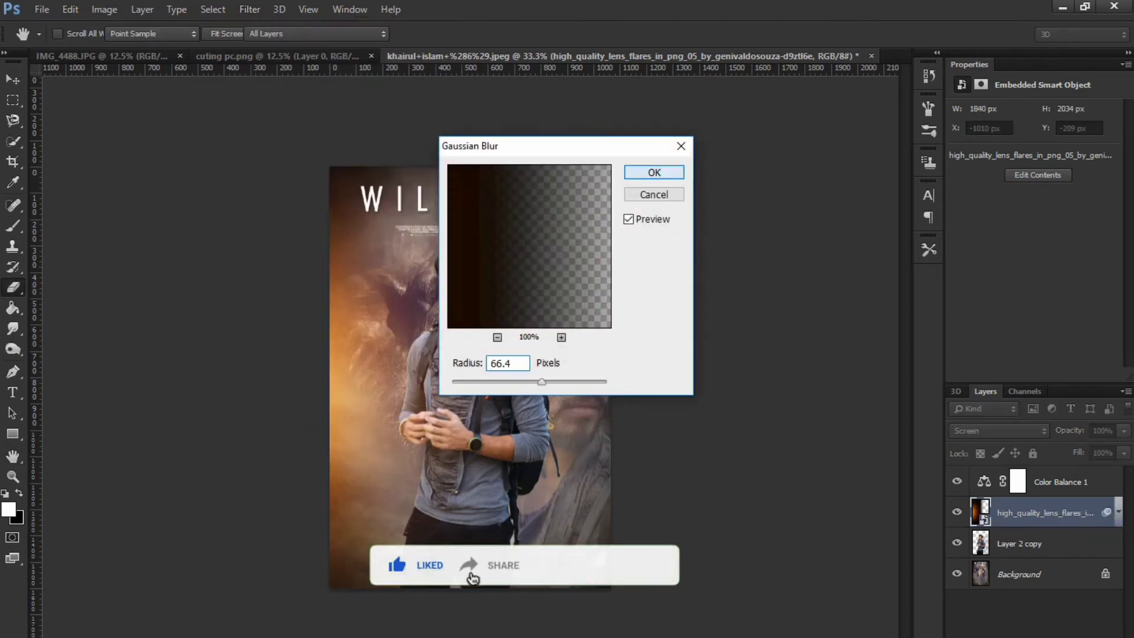
key("Return")
key("e")
left_click_drag(1125, 450, 1107, 449)
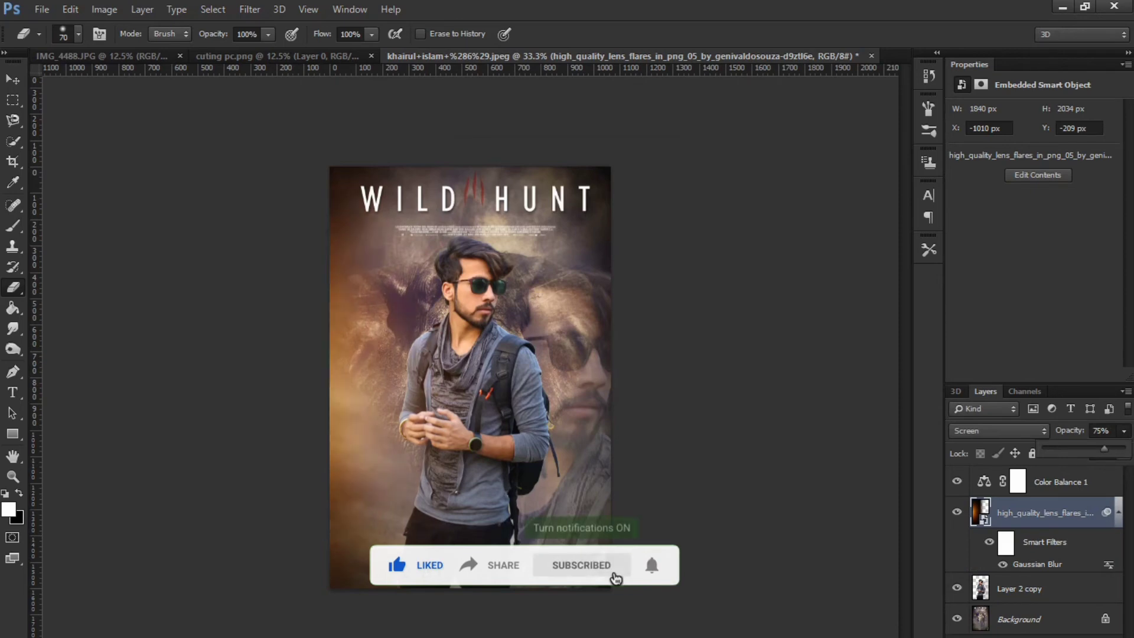
left_click(1054, 556)
Merge the Background, Layer 2 copy, the lens flare and Color Balance 1 into a single layer
left_click(1027, 589)
key("ctrl+minus")
key("ctrl+plus")
key("ctrl+plus")
key("ctrl+plus")
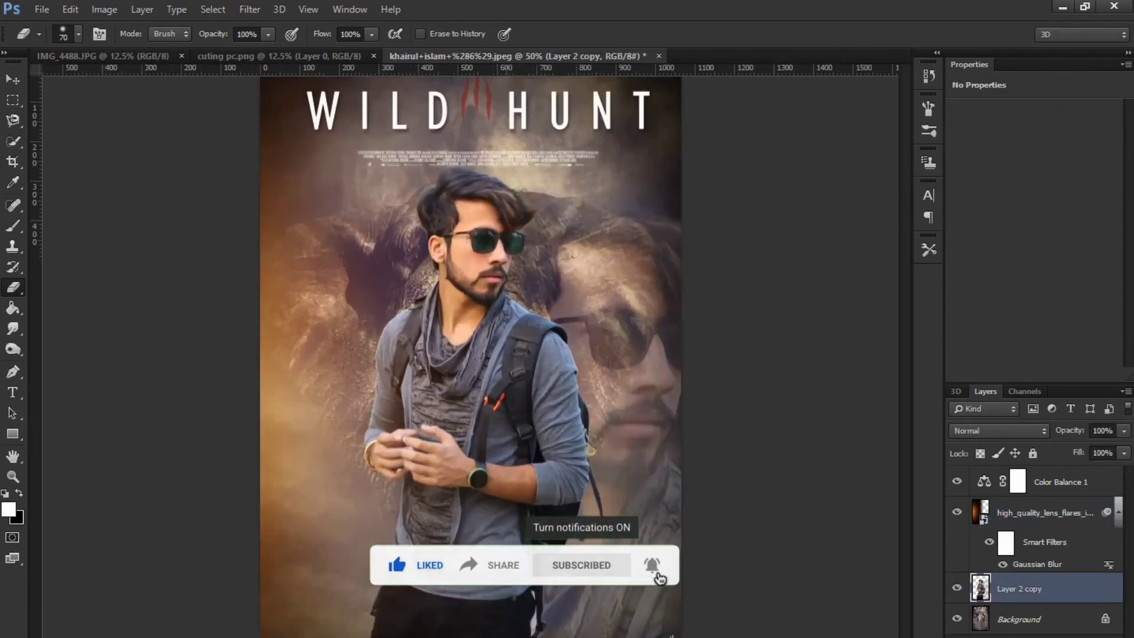
key("ctrl+minus")
key("ctrl+minus")
left_click(1021, 619, "ctrl")
left_click(1044, 513, "ctrl")
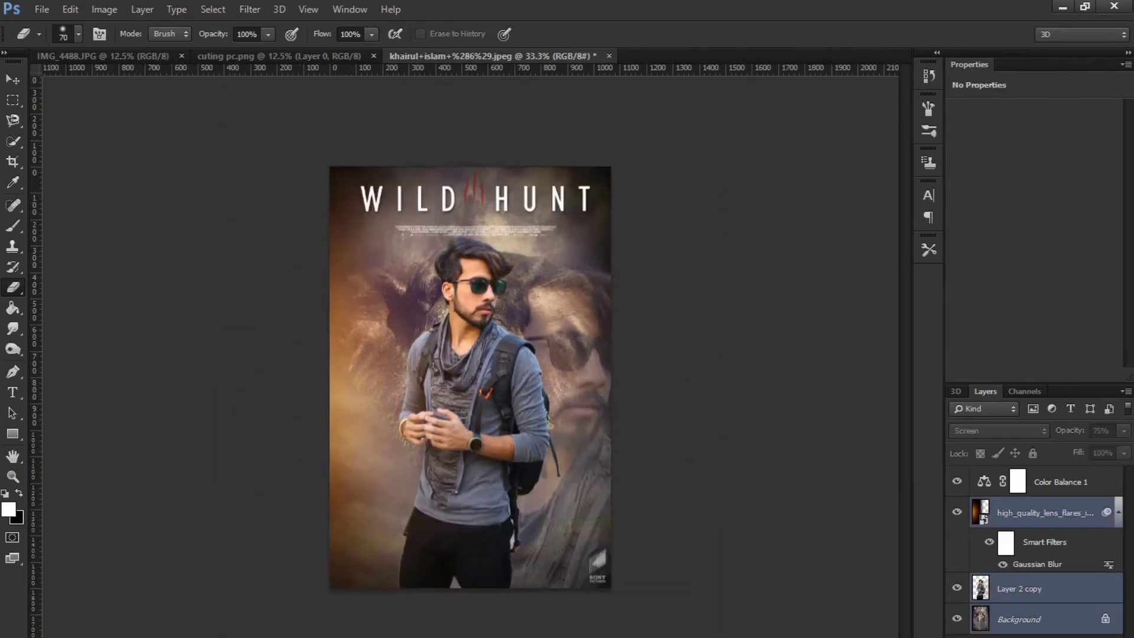
left_click(1060, 482, "ctrl")
right_click(1035, 482)
left_click(859, 461)
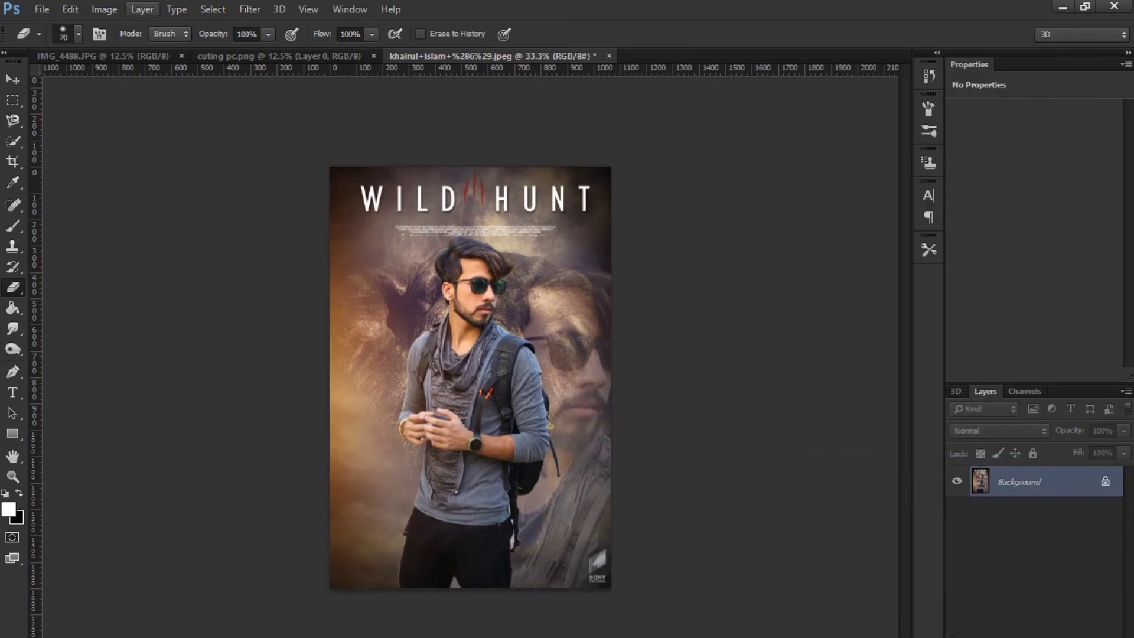
left_click(42, 10)
left_click(64, 154)
left_click(249, 10)
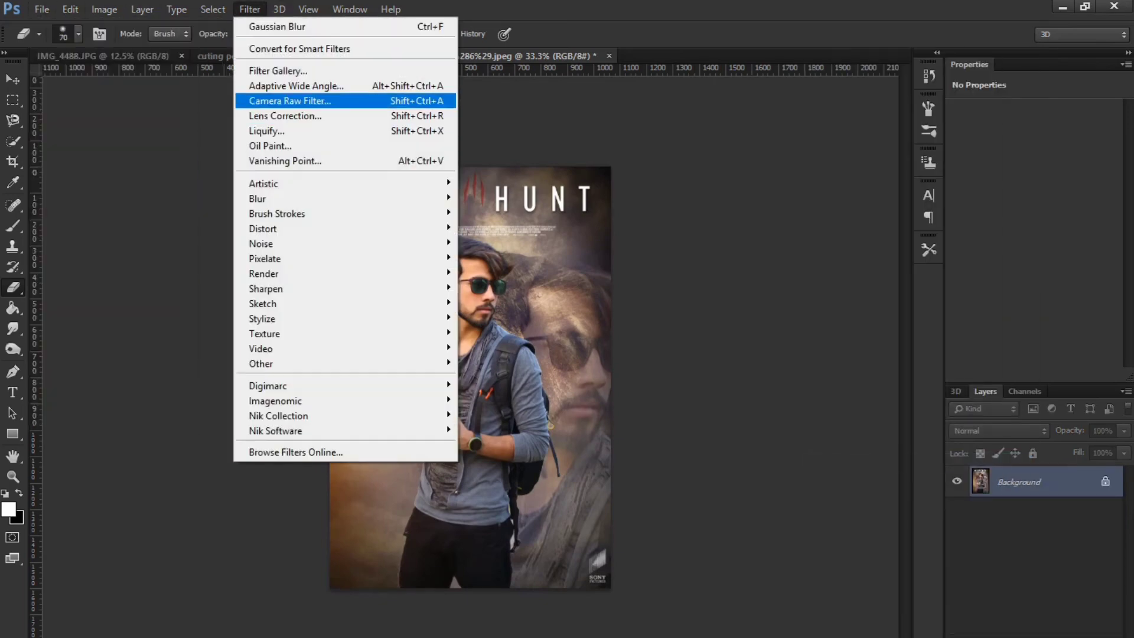
key("Escape")
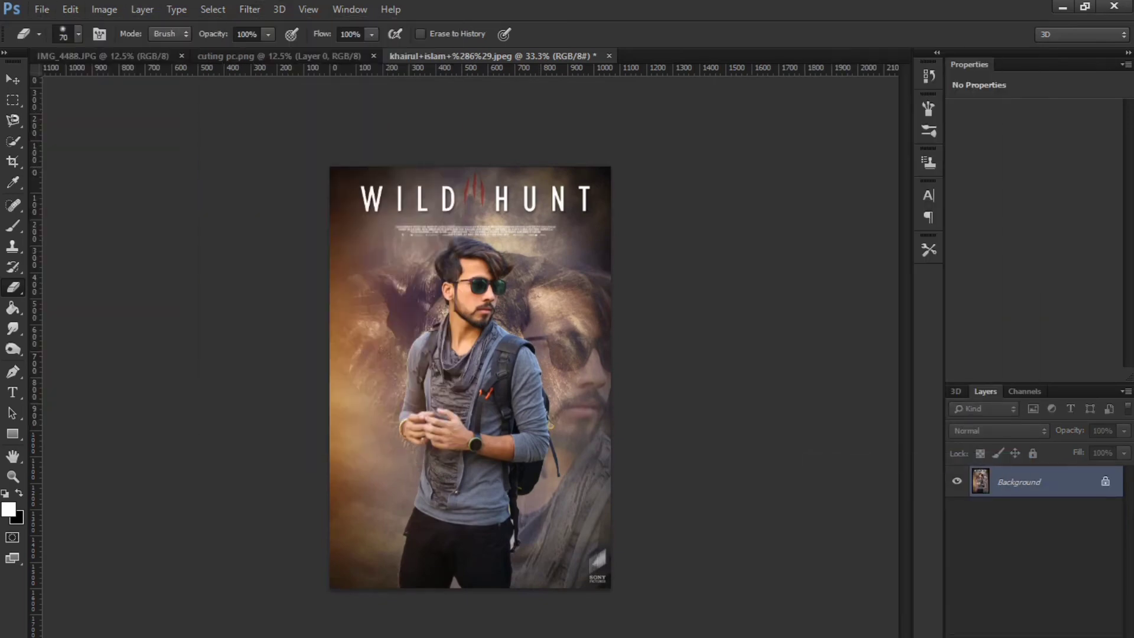
Duplicate the Background layer and apply Oil Paint to the copy with angular direction 0 and shine 0
key("ctrl+j")
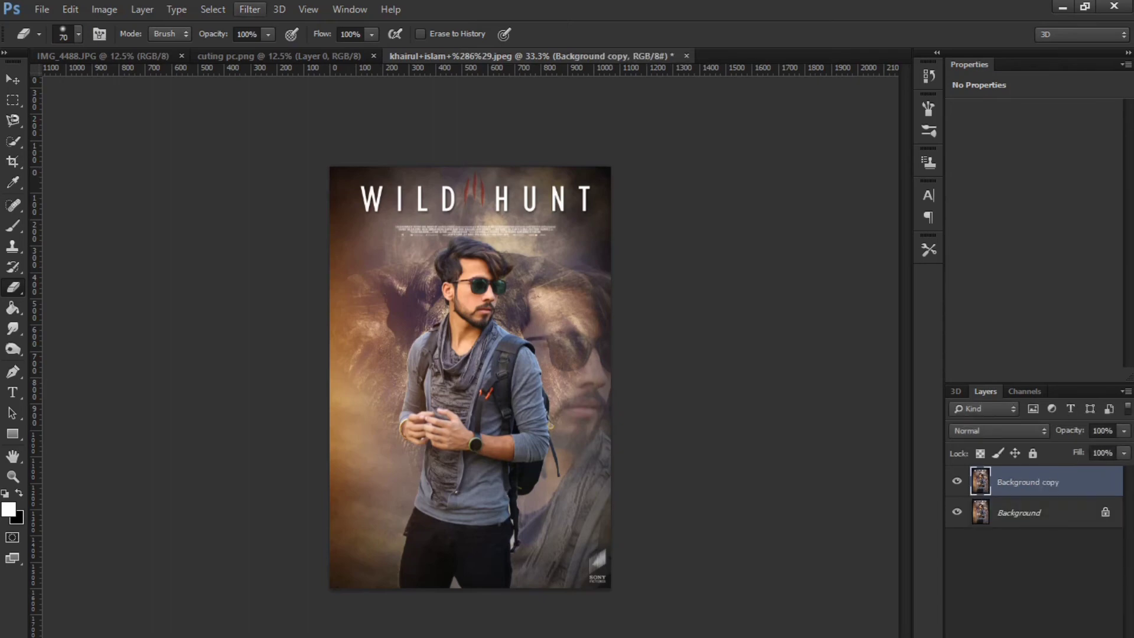
left_click(250, 9)
left_click(270, 145)
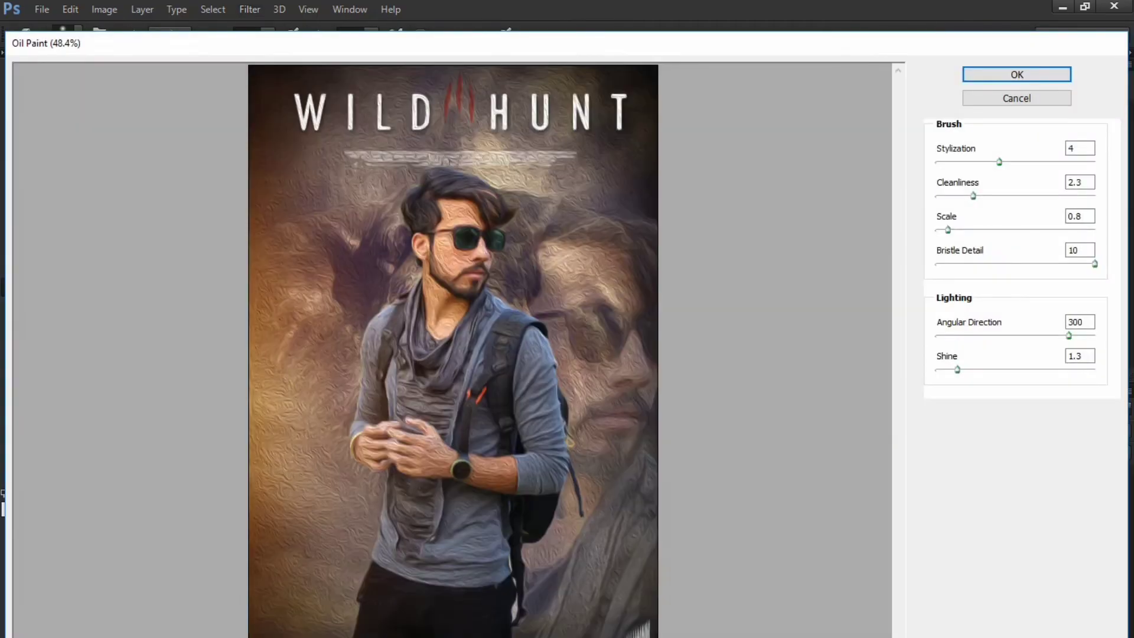
key("shift+Tab")
type("0")
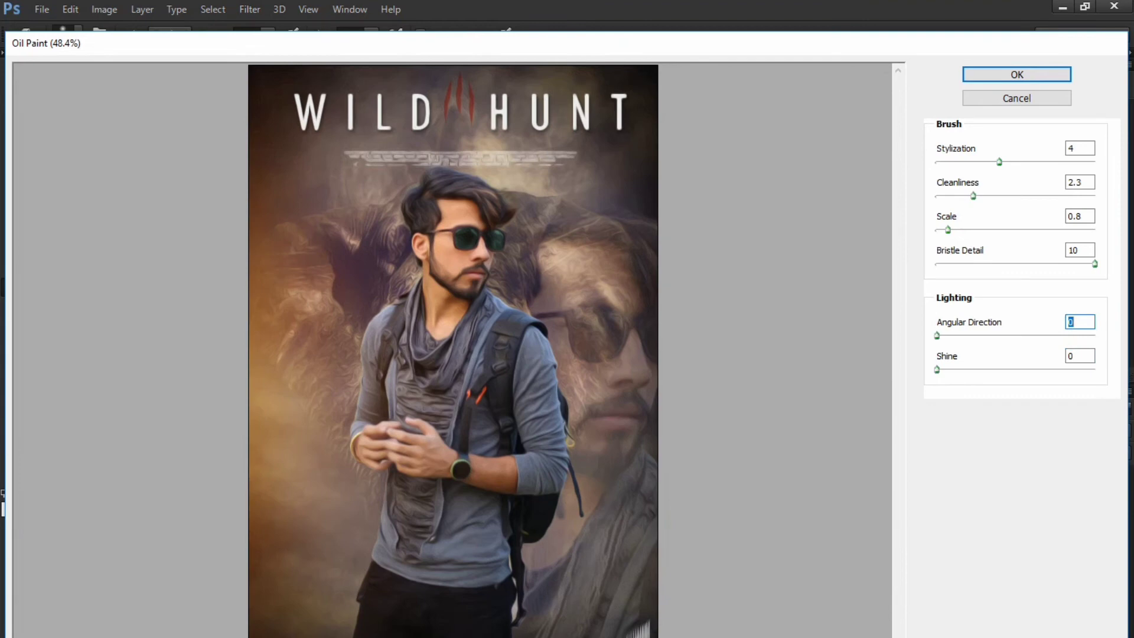
key("Return")
Brighten the Background copy layer slightly by raising the midtones of the RGB curve with Curves
key("ctrl+m")
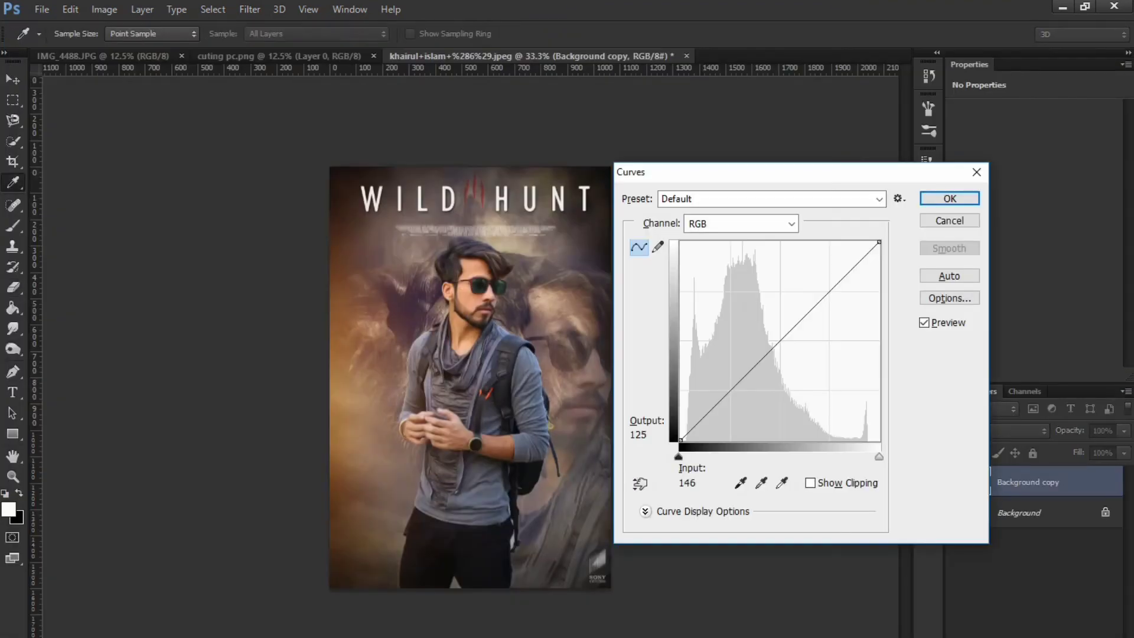
left_click_drag(774, 346, 775, 336)
key("Return")
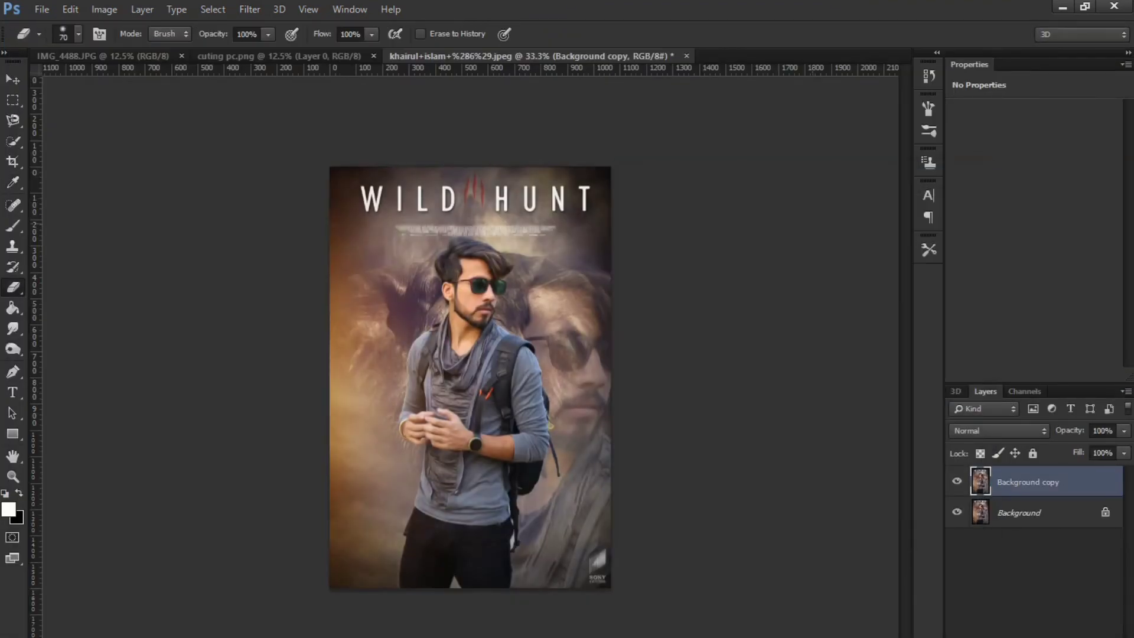
Merge the oil-painted Background copy with the Background layer
key("ctrl+plus")
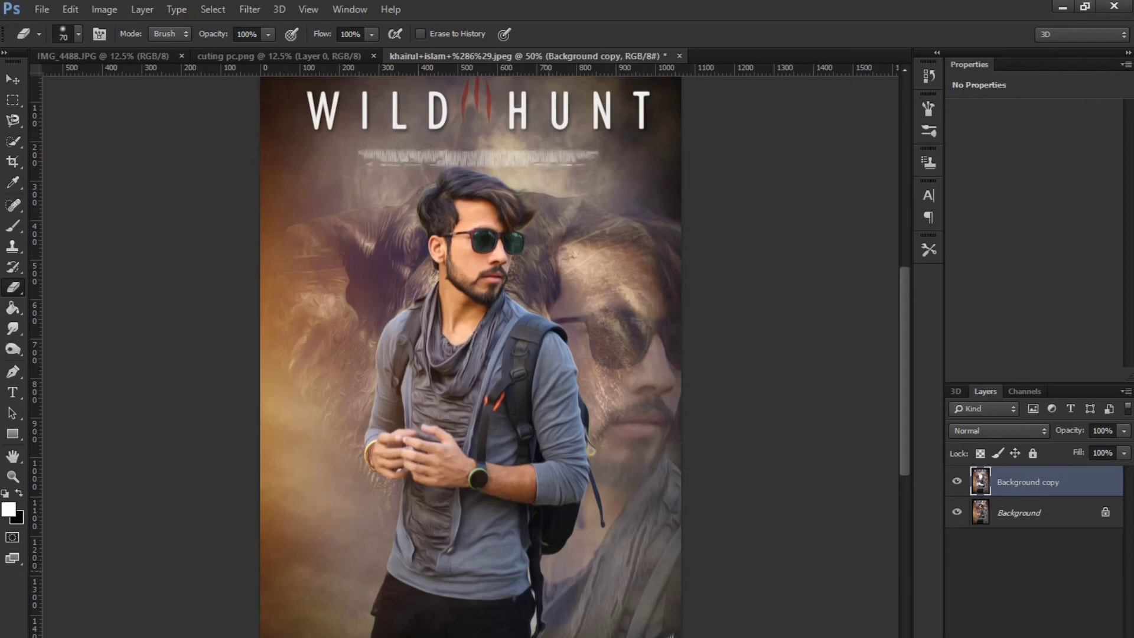
key("ctrl+minus")
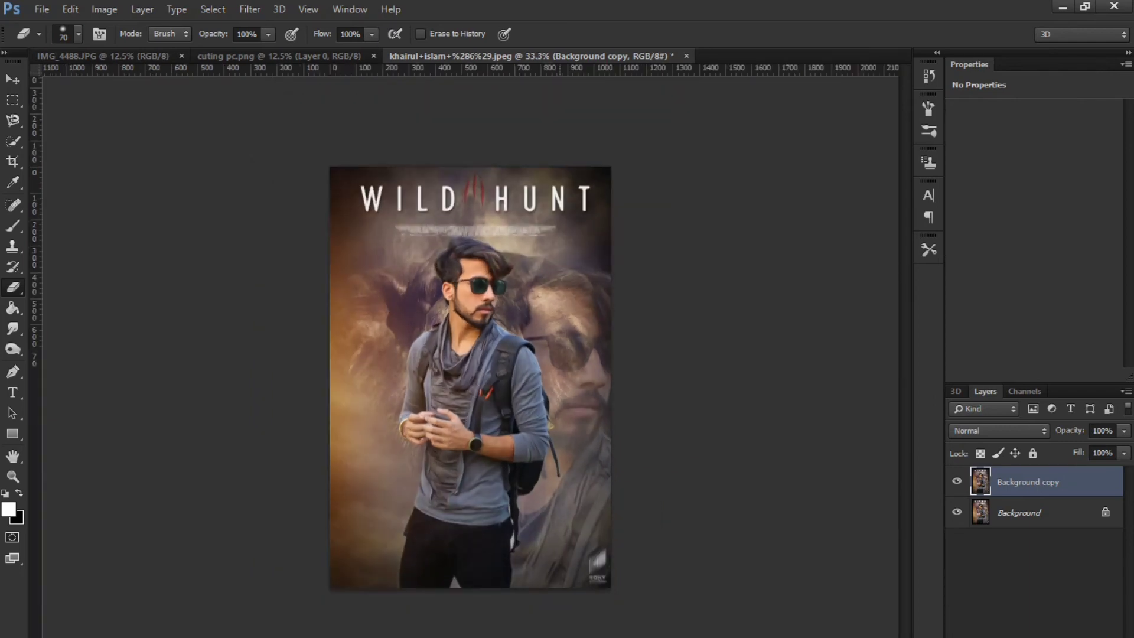
key("ctrl+plus")
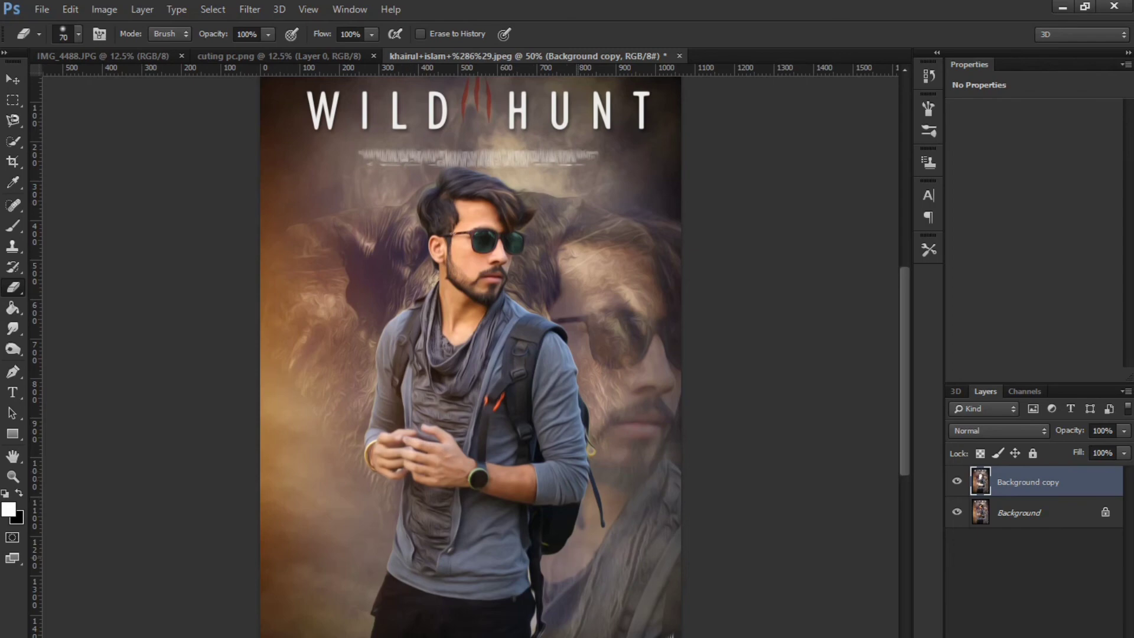
key("ctrl+minus")
key("ctrl+minus")
key("ctrl+plus")
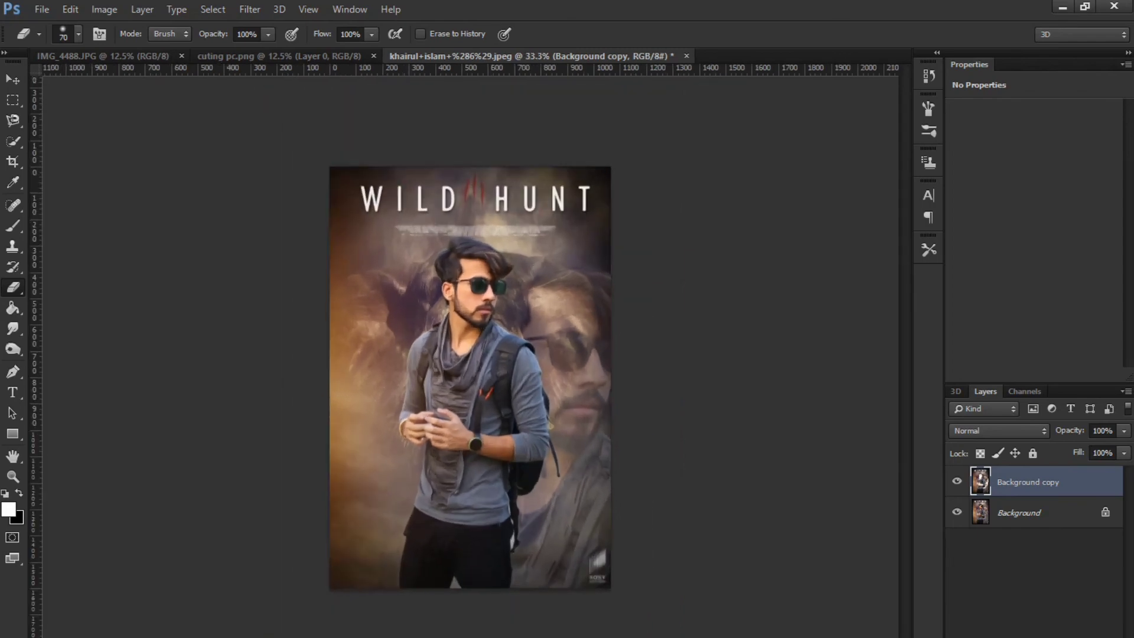
left_click(1039, 513, "ctrl")
right_click(1039, 516)
left_click(1019, 615)
Place the Sun Light (2) image, enlarge it to 558.20% wide by 584.20% high, and set its blend mode to Screen
left_click(42, 9)
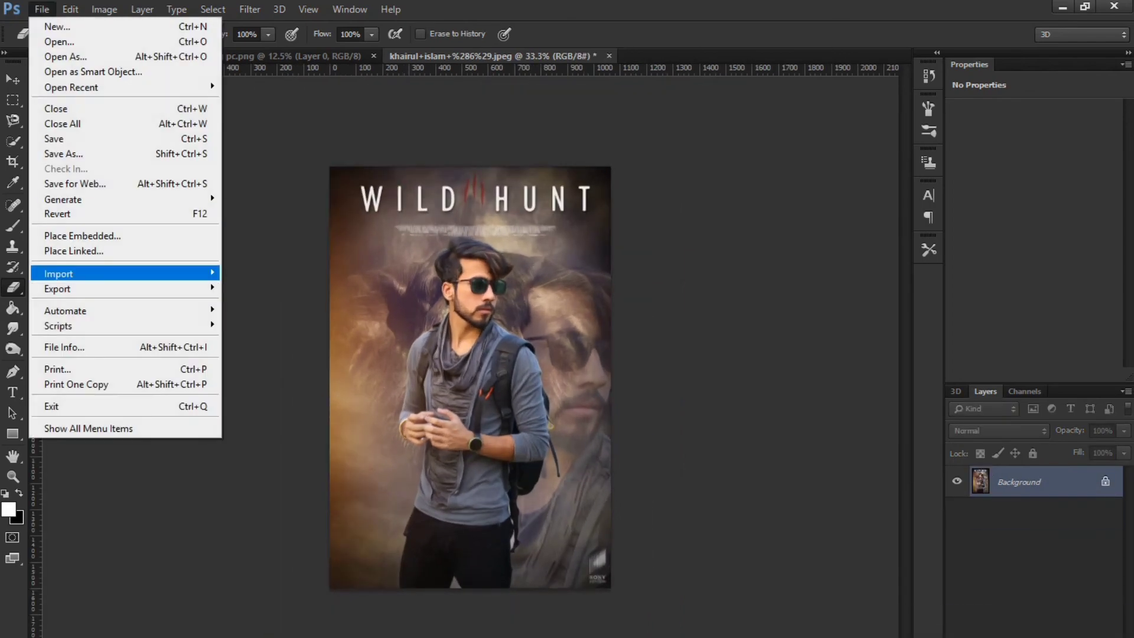
key("Return")
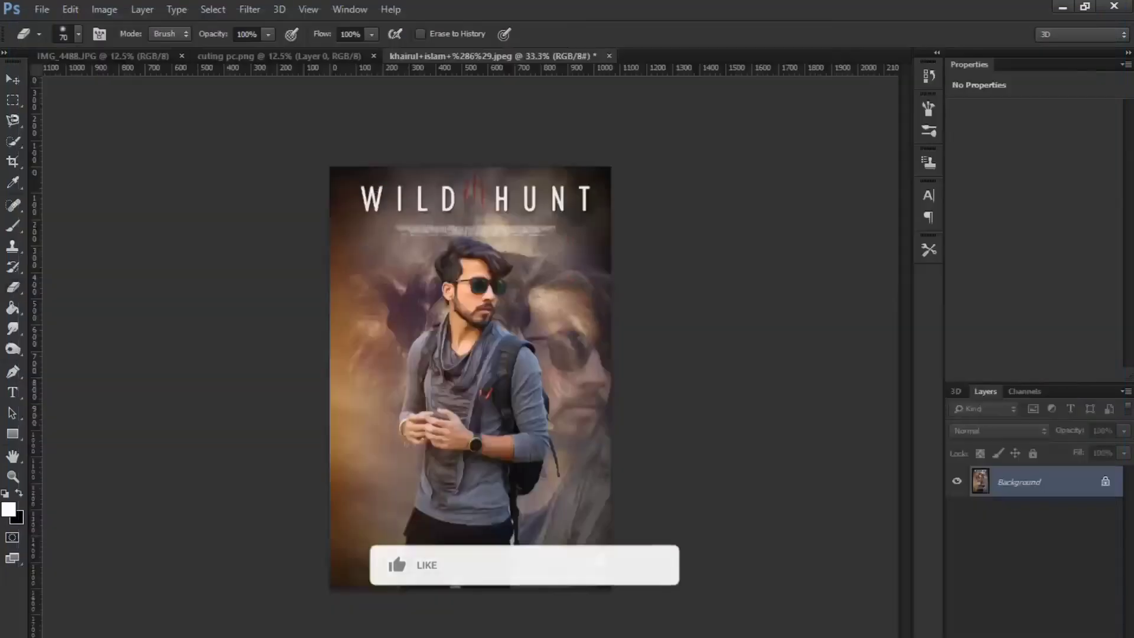
left_click_drag(434, 448, 544, 198)
left_click_drag(544, 461, 544, 637)
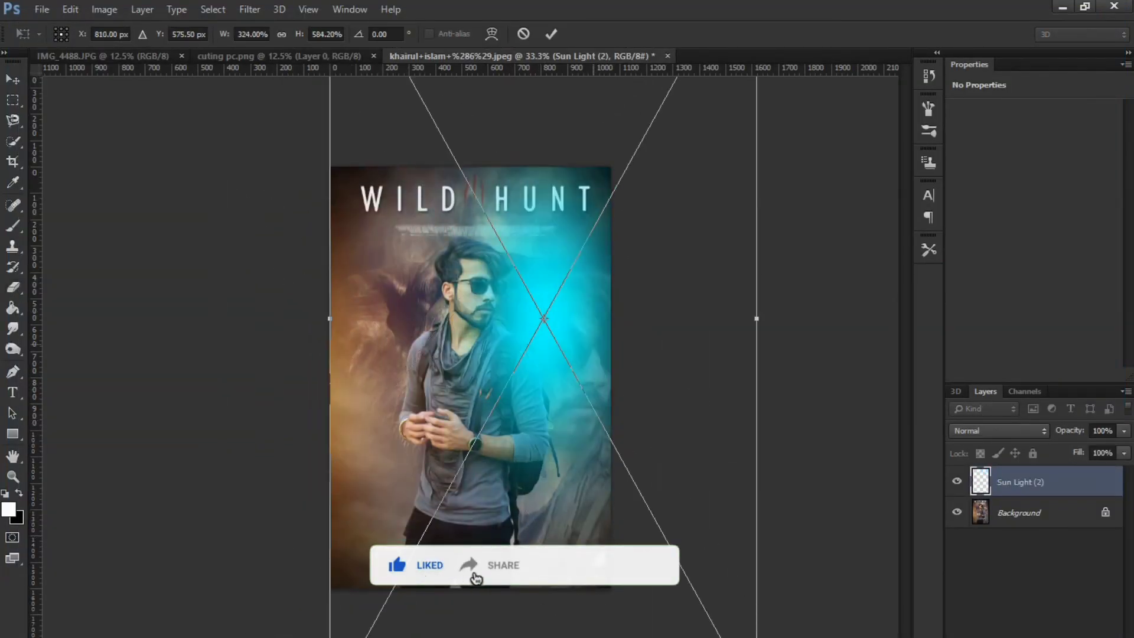
left_click_drag(544, 319, 544, 405)
left_click_drag(329, 406, 23, 406)
left_click(1000, 431)
left_click(968, 151)
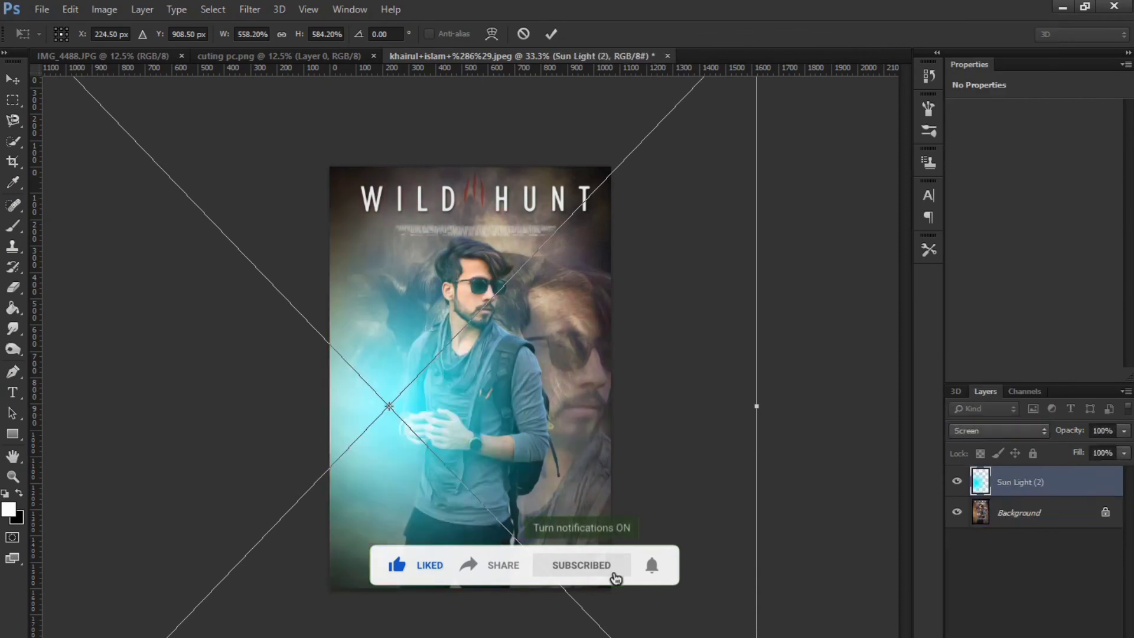
Position the cyan glow along the poster's bottom edge and weaken it by lowering the layer's fill
left_click_drag(507, 232, 542, 510)
left_click_drag(543, 509, 583, 635)
left_click_drag(591, 588, 590, 505)
key("Return")
key("e")
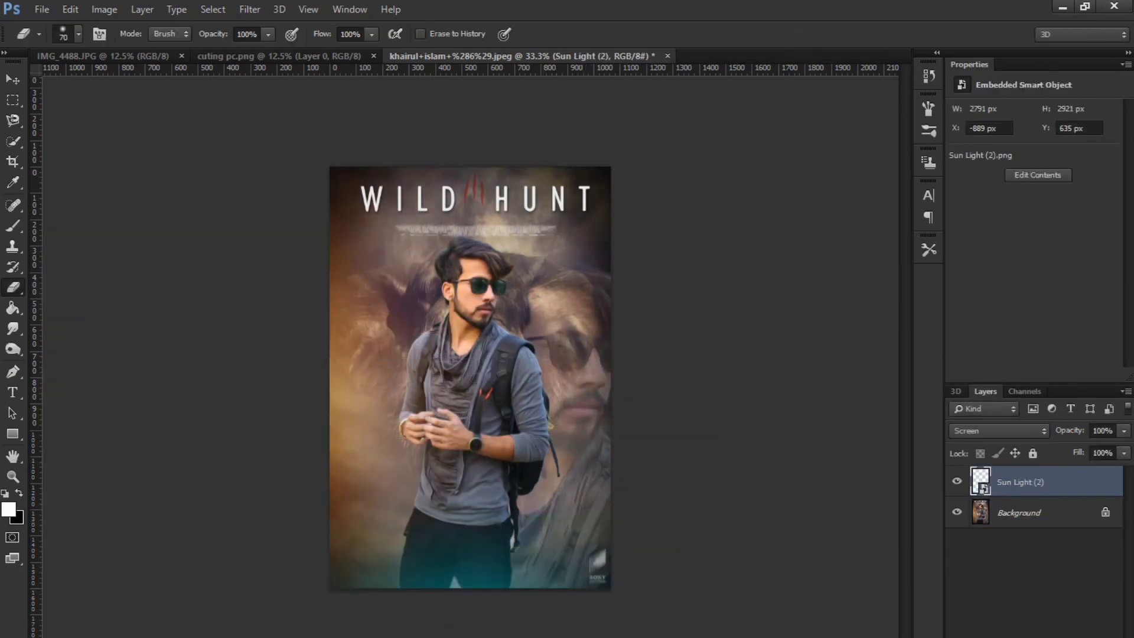
left_click_drag(1074, 449, 1069, 449)
left_click(1052, 565)
Merge the Sun Light (2) layer with the Background layer
left_click(1053, 513)
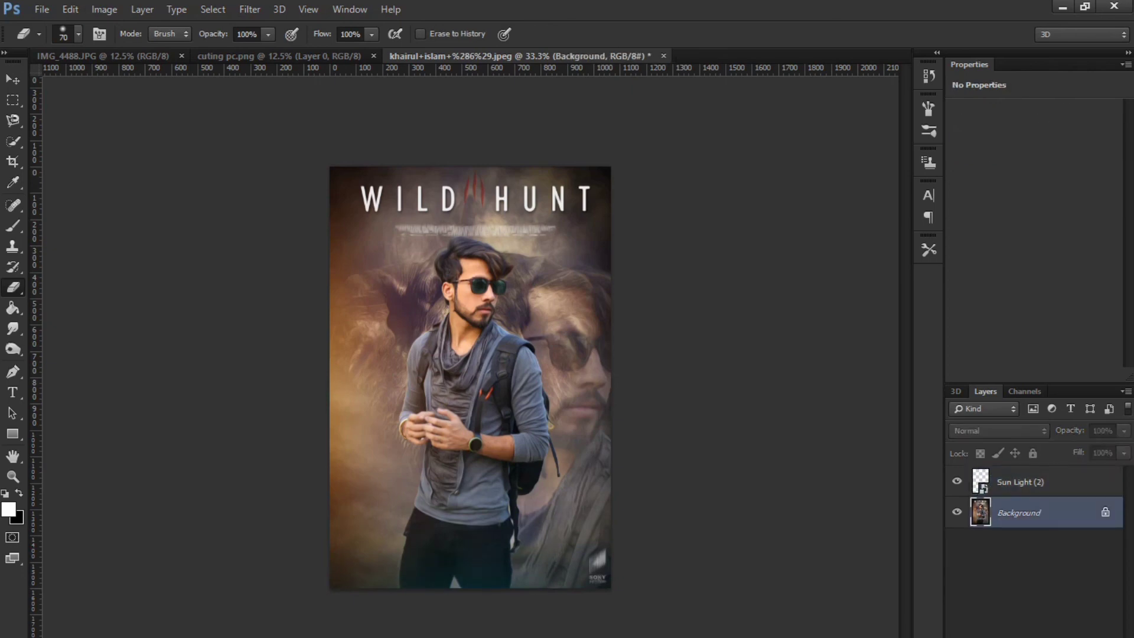
left_click(1052, 482, "shift")
right_click(1053, 481)
left_click(1049, 479)
Place the Untitled-1 logo from the LIGHT PNG folder in the poster's lower-left corner
key("ctrl+plus")
left_click(42, 9)
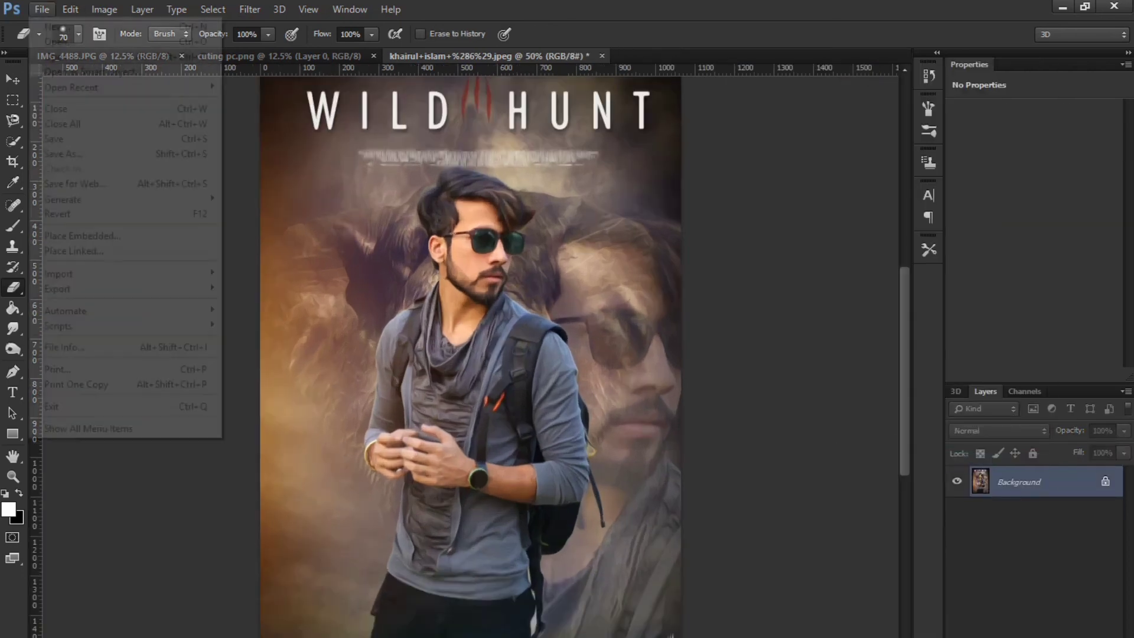
left_click(77, 232)
double_click(450, 346)
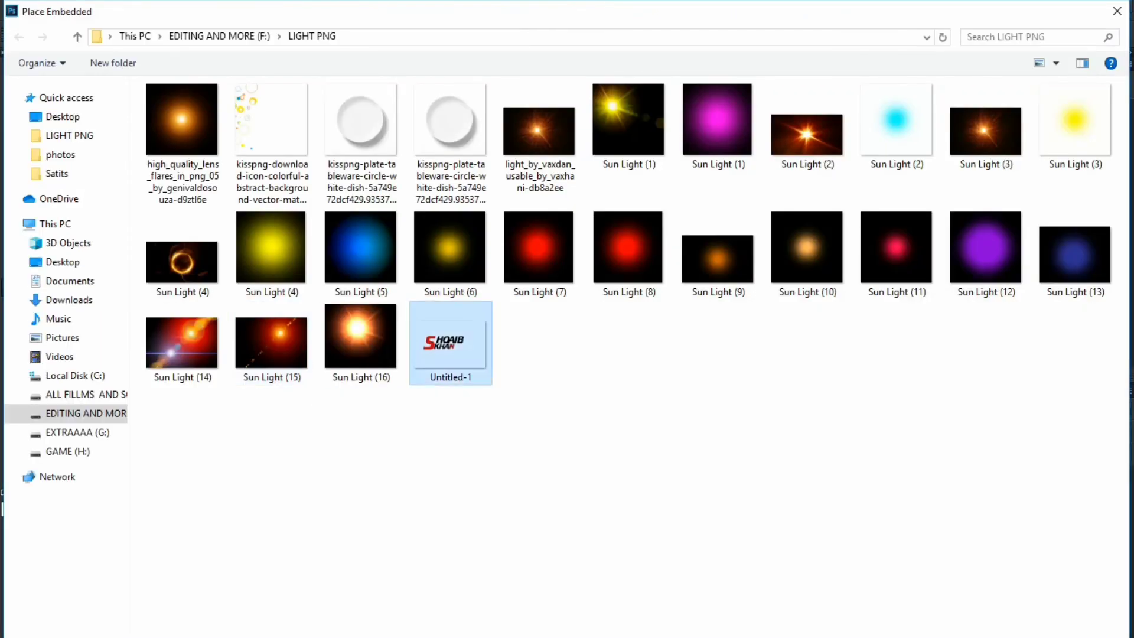
scroll(470, 354, "down", 1)
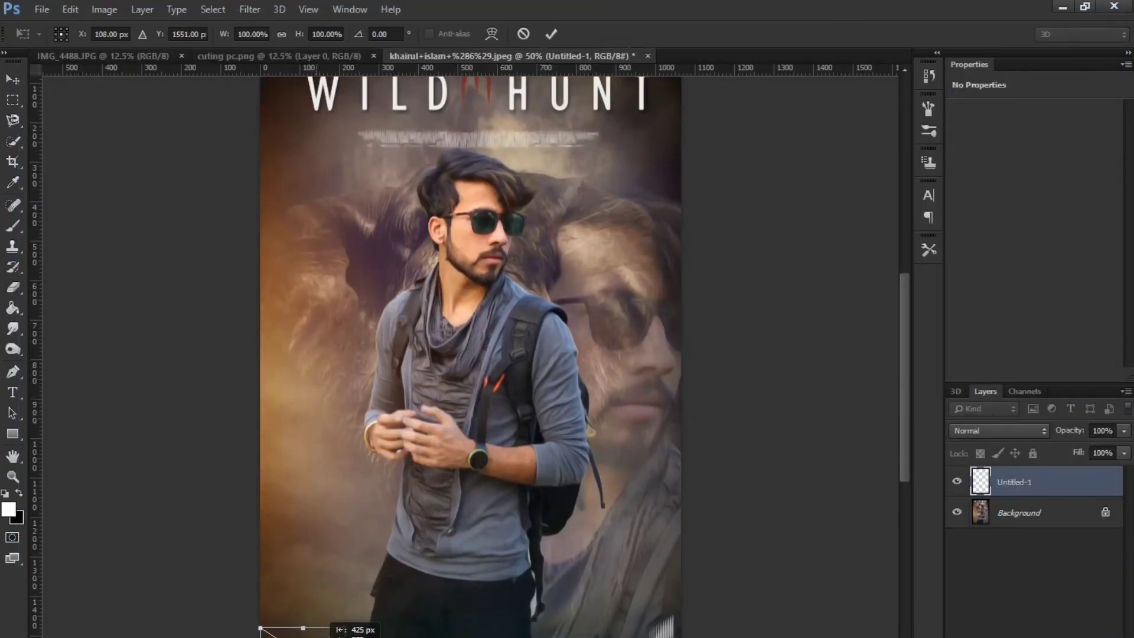
key("Return")
key("e")
Merge the Untitled-1 logo layer with the Background layer
left_click(1028, 515, "ctrl")
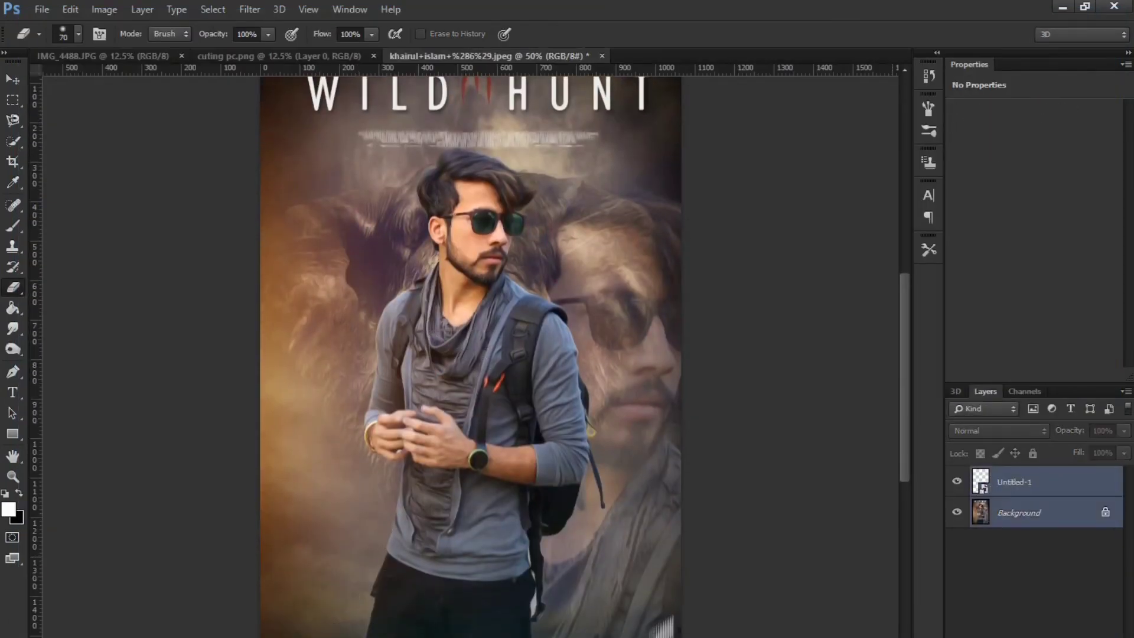
right_click(1028, 516)
left_click(1004, 615)
key("ctrl+minus")
key("ctrl+plus")
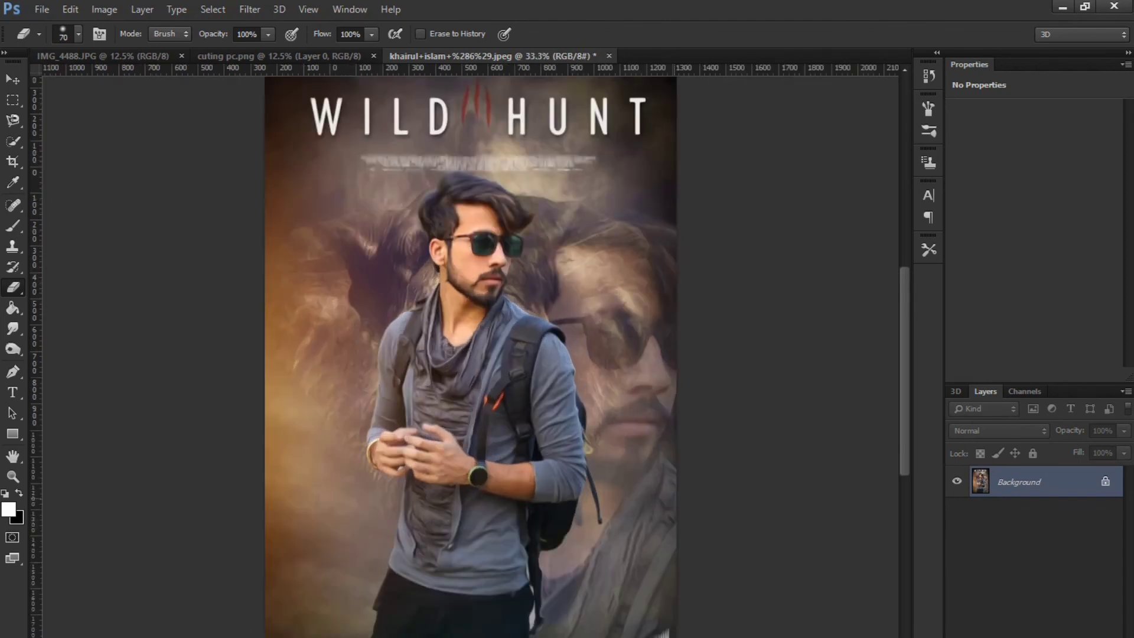